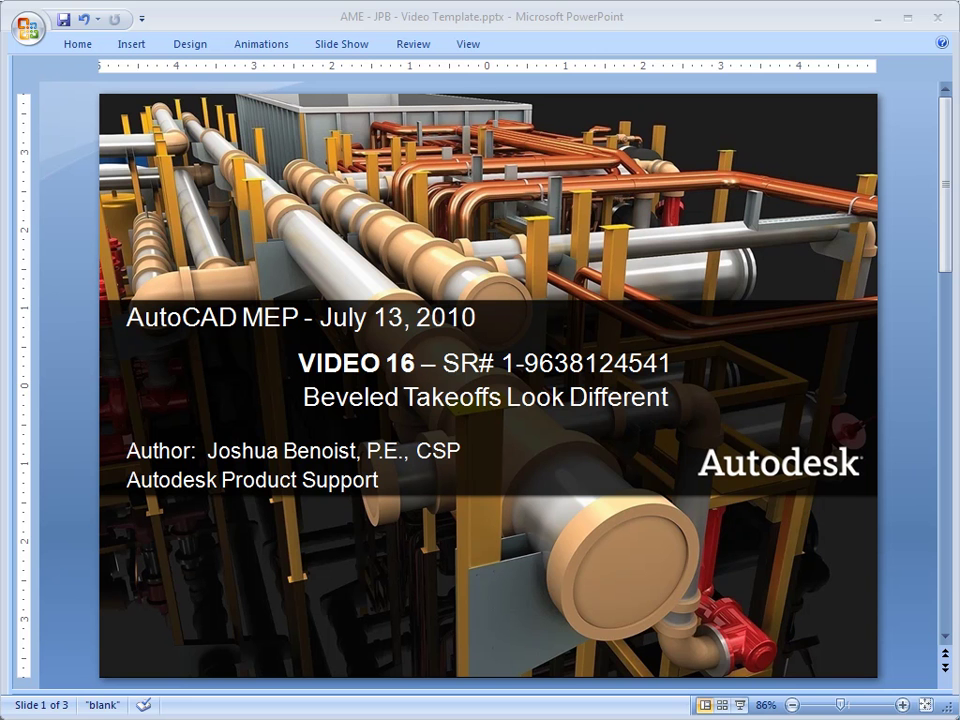
Advance past the PowerPoint title slide to reach the beveled takeoff part.
click(946, 589)
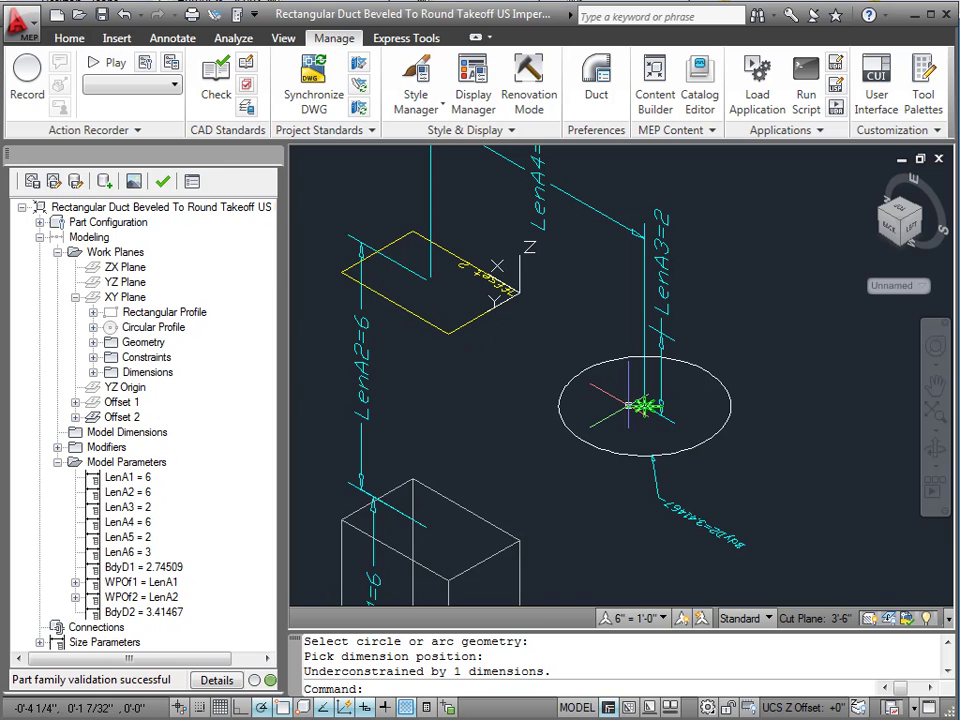
View the part from the top and zoom in on the circle labelled BdyD2=3.41467.
click(900, 218)
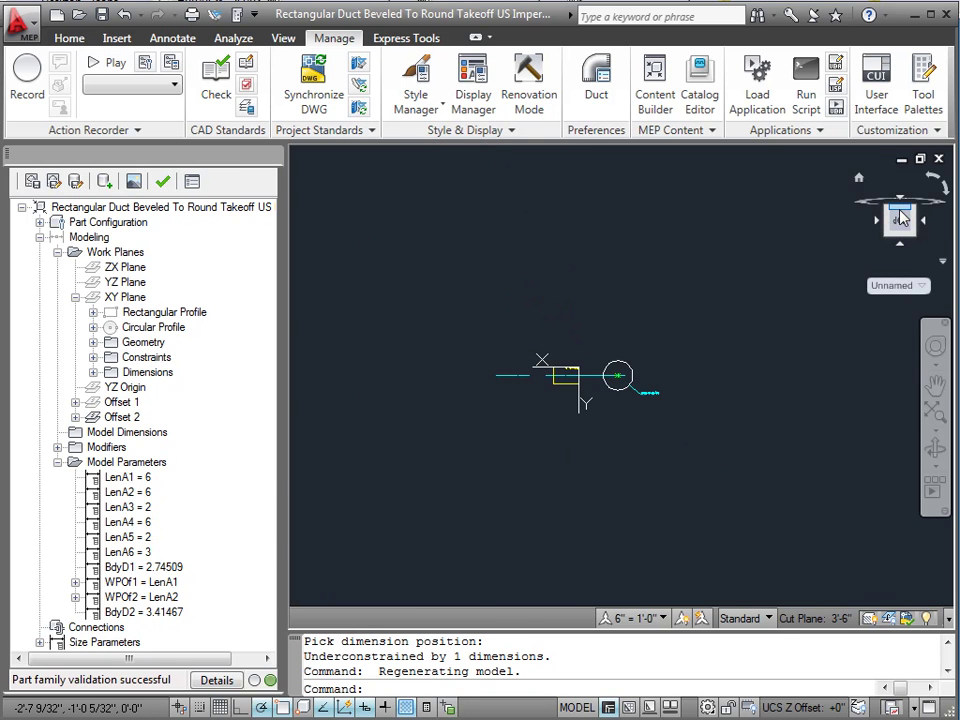
click(948, 196)
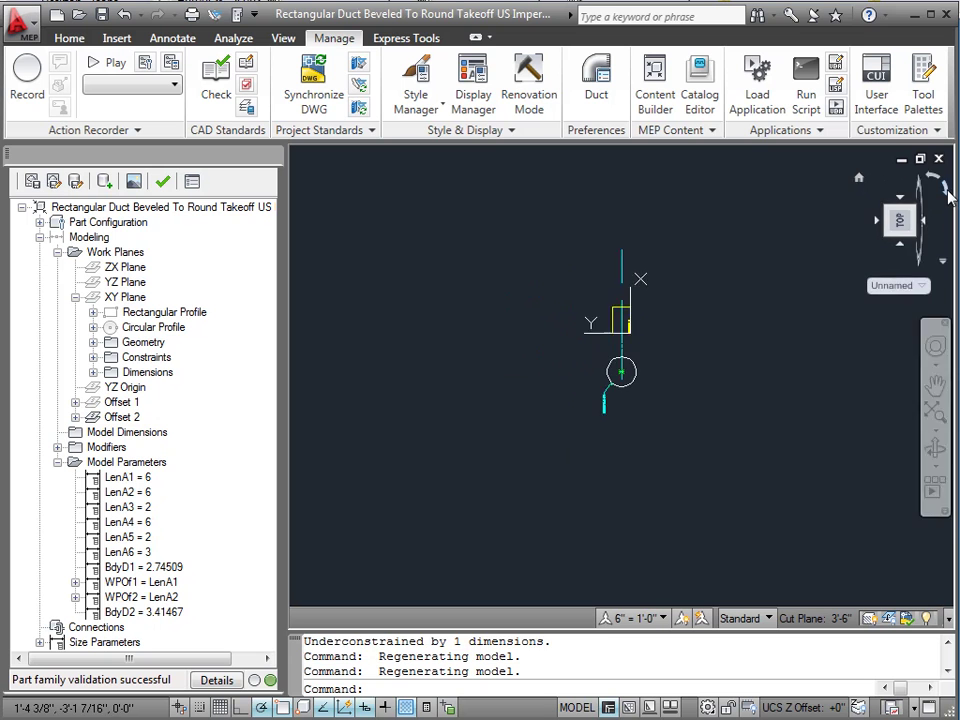
scroll(614, 344, up, 5)
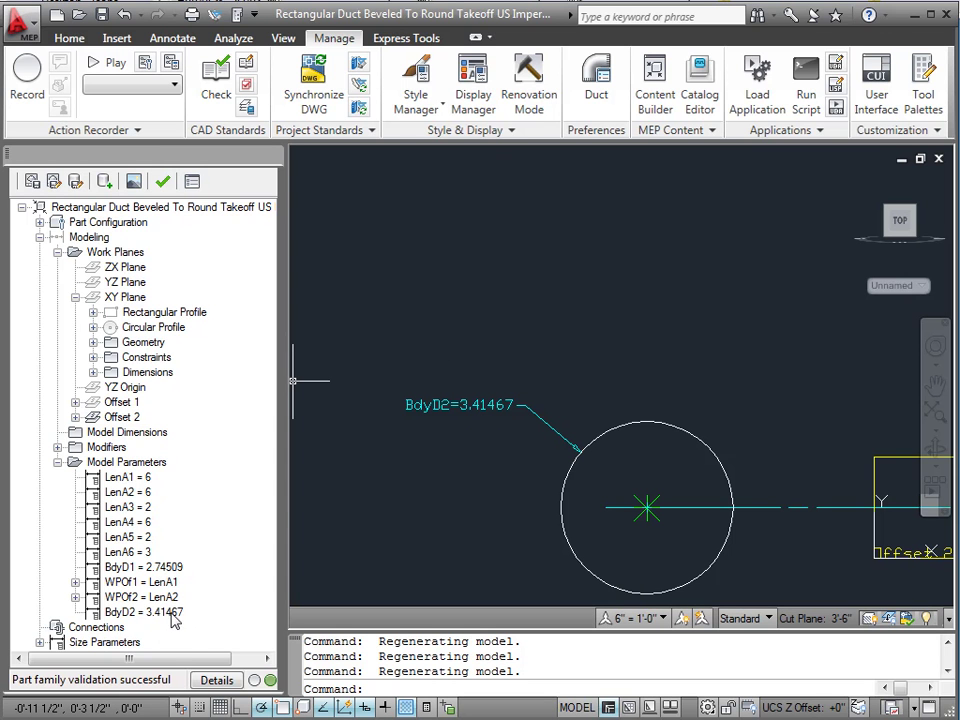
click(171, 612)
Set BdyD2's equation to the BdyD1 variable so the round profile reads 2.74509.
right_click(162, 464)
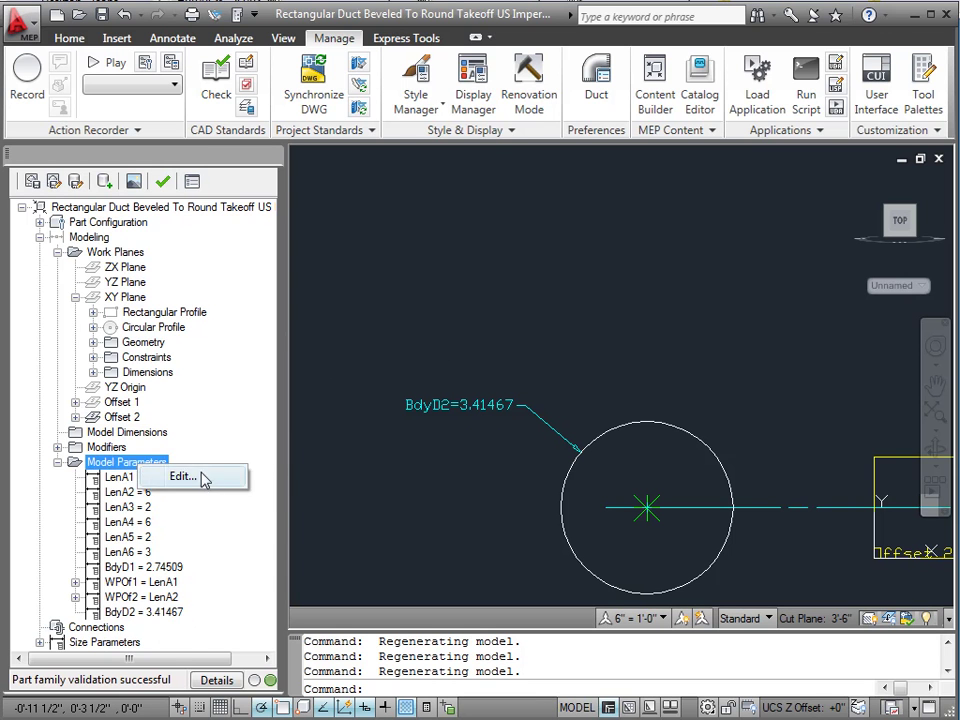
click(183, 477)
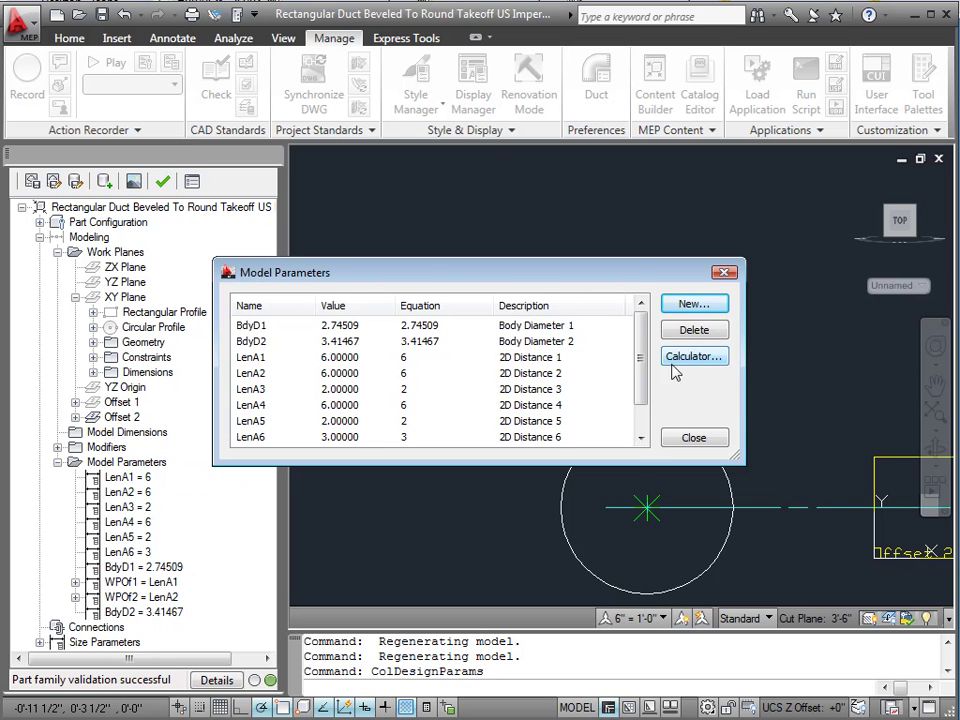
click(264, 341)
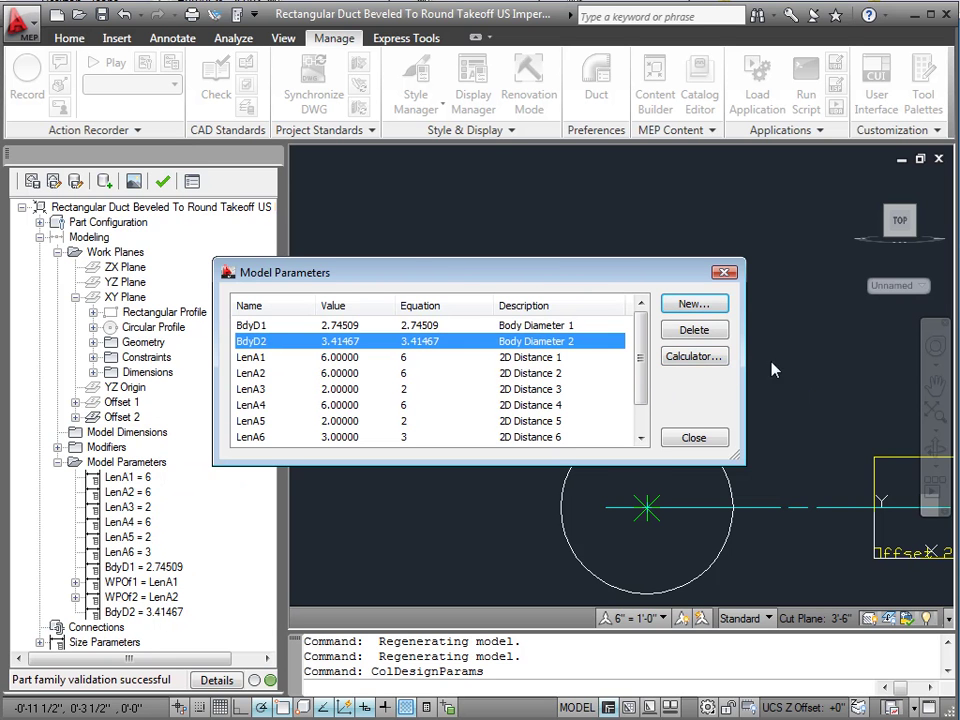
click(692, 356)
click(483, 337)
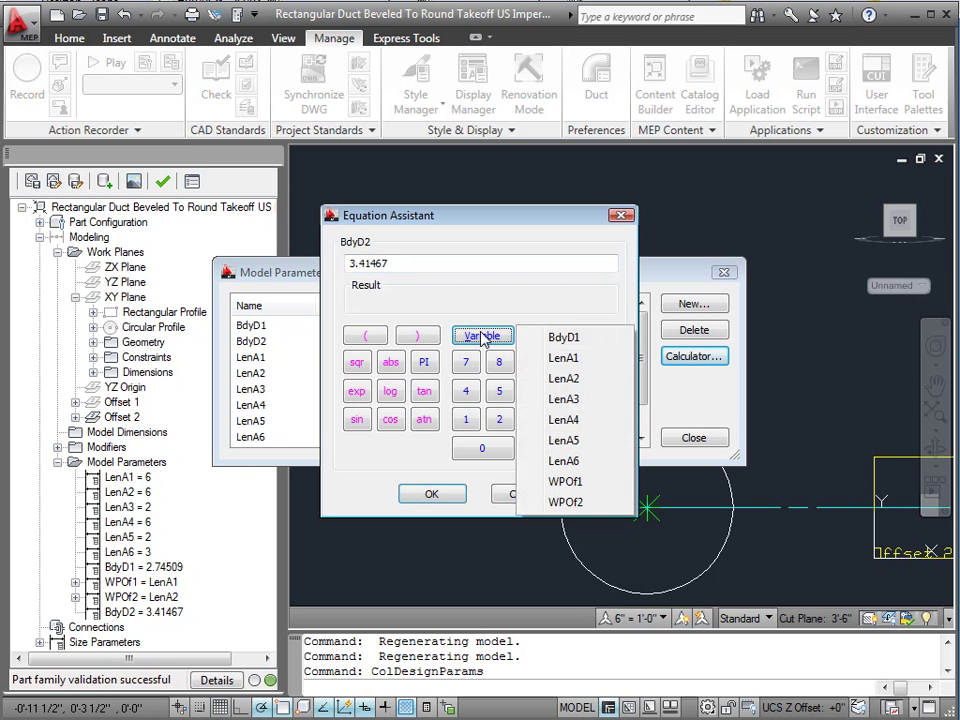
click(572, 338)
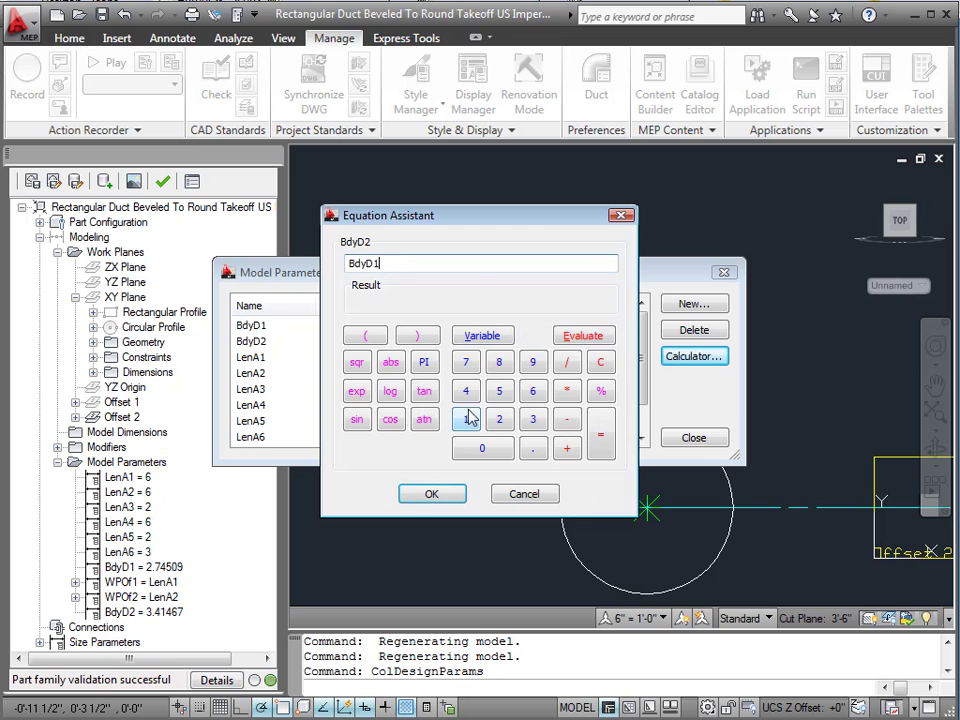
click(432, 494)
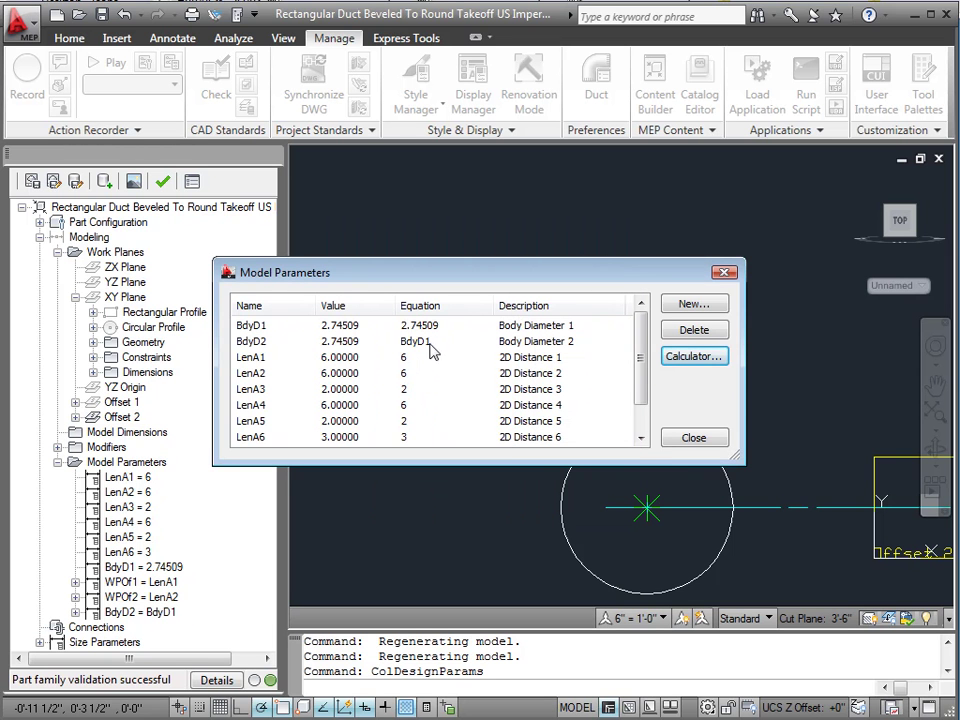
click(712, 358)
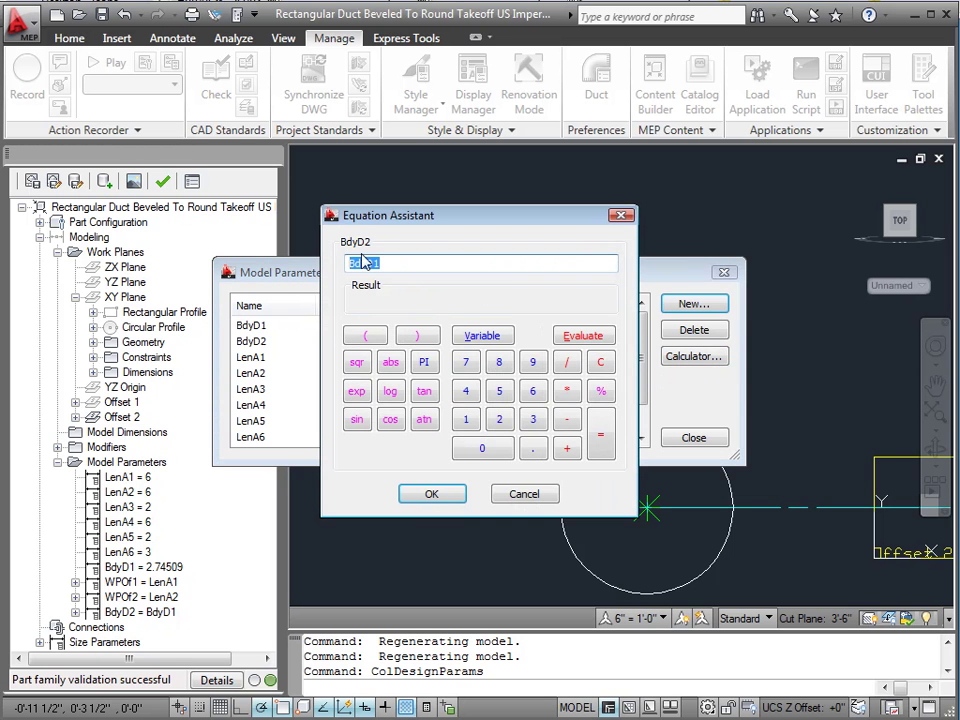
click(533, 503)
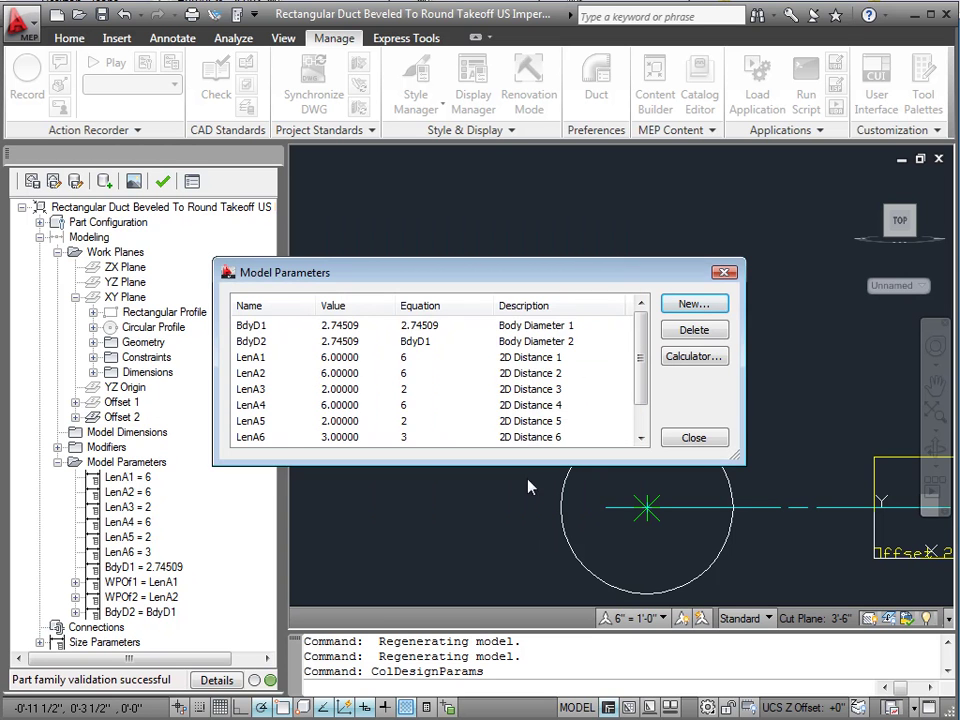
click(692, 437)
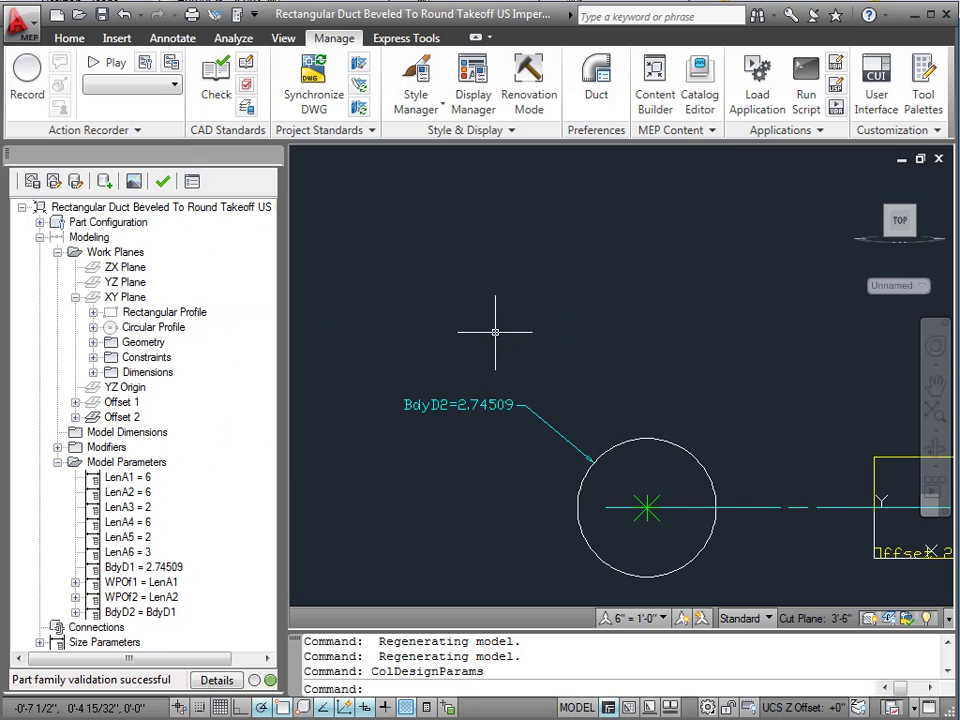
Zoom out to show the round profile beside the Offset 2 rectangle.
scroll(460, 354, down, 2)
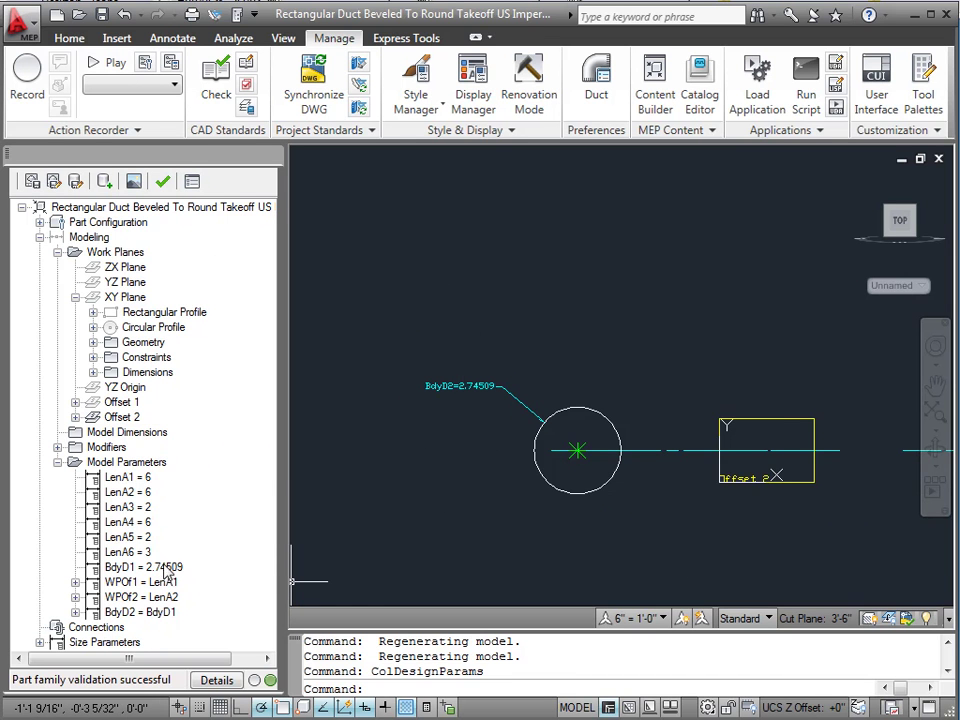
right_click(137, 468)
Change BdyD1's value to 3 so the BdyD2 round profile also reads 3.
click(180, 474)
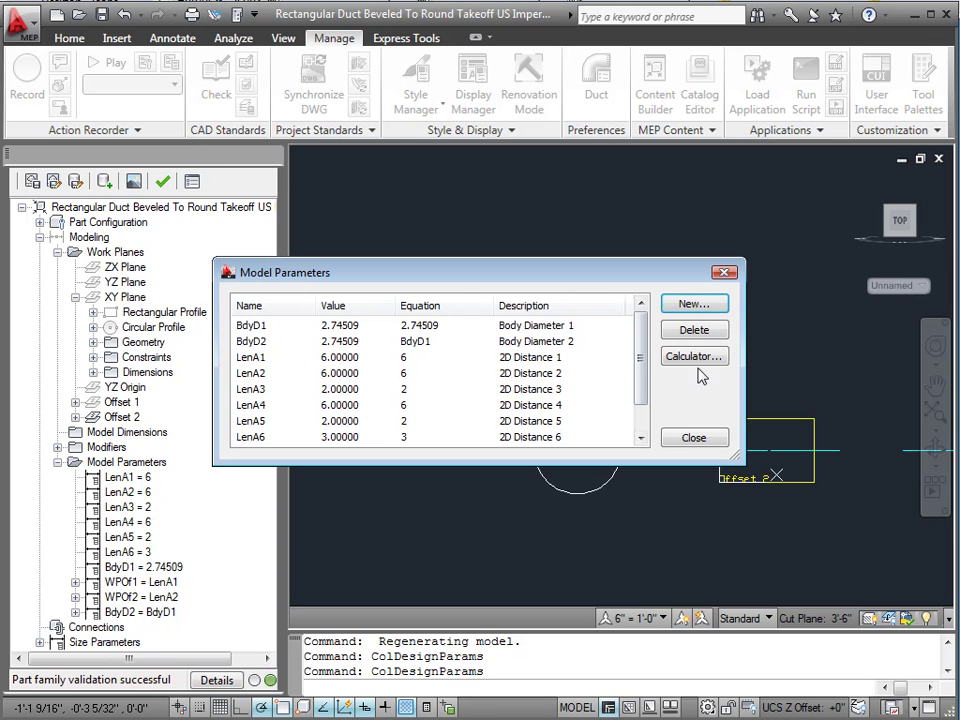
click(250, 341)
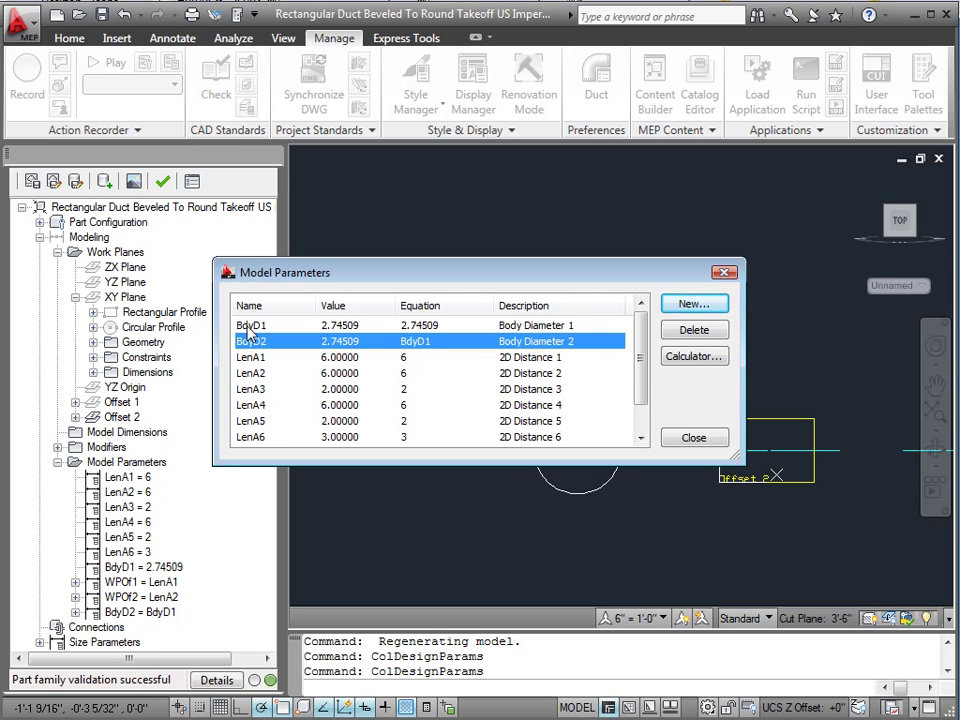
click(249, 326)
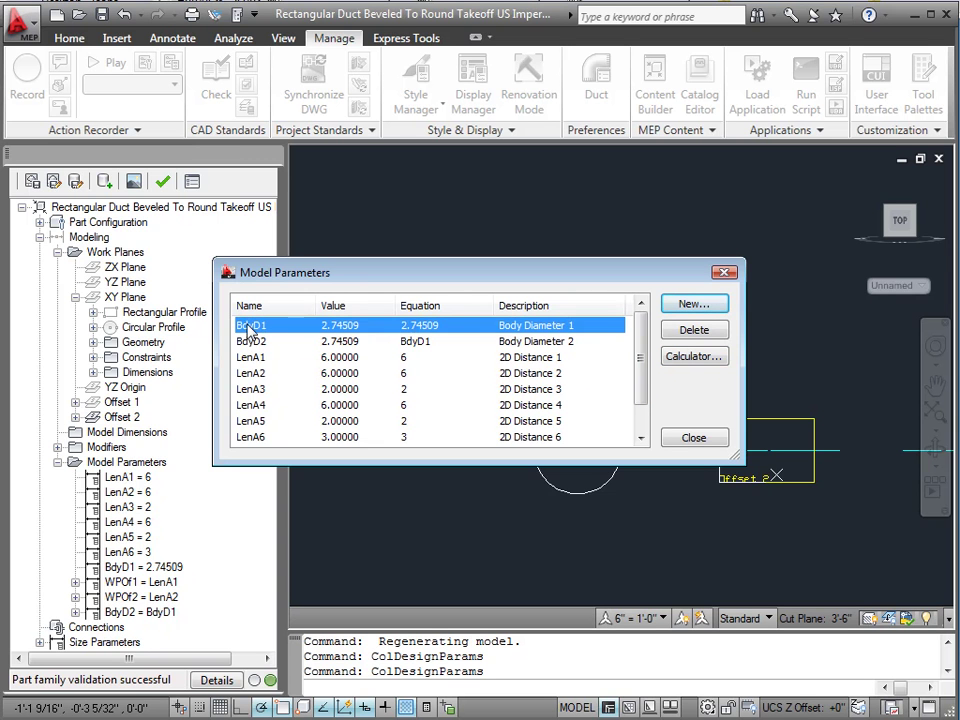
click(682, 358)
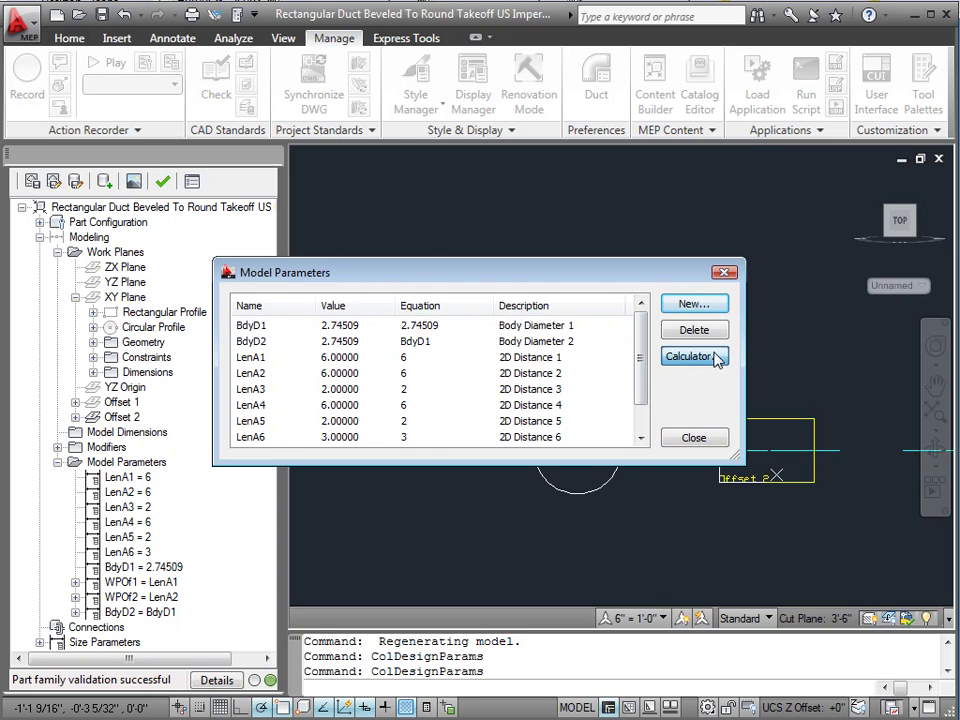
click(530, 419)
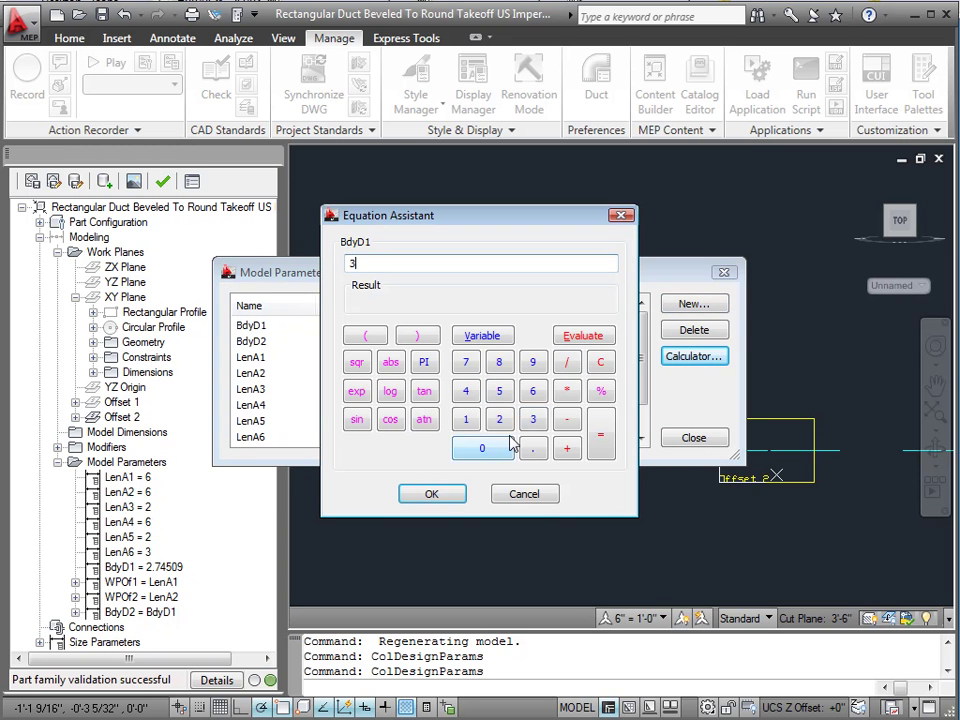
click(432, 496)
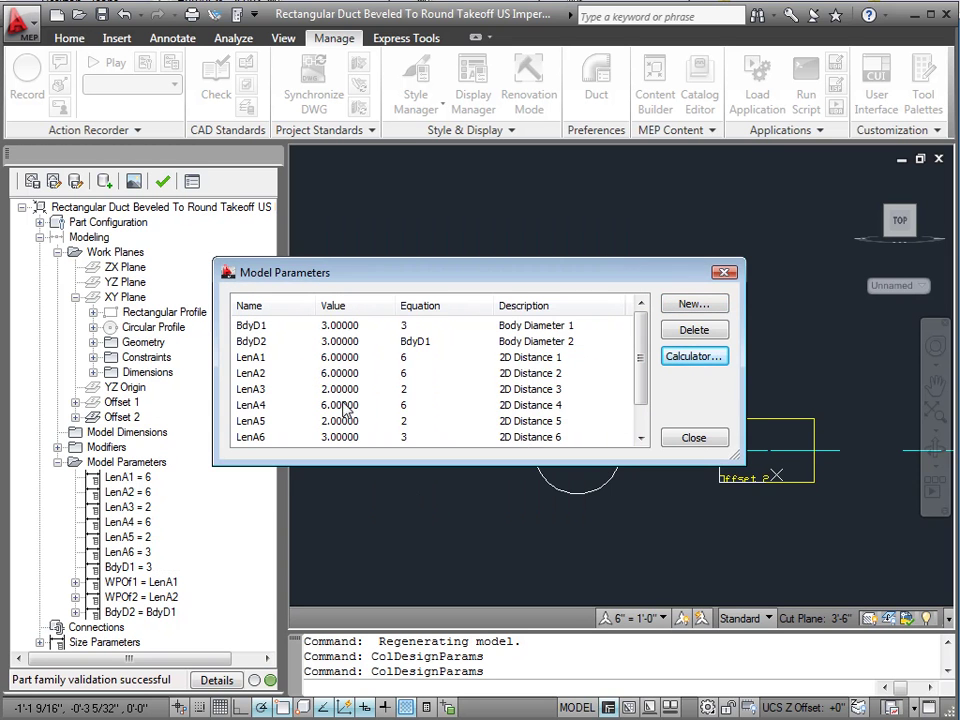
click(694, 438)
mouse_move(899, 220)
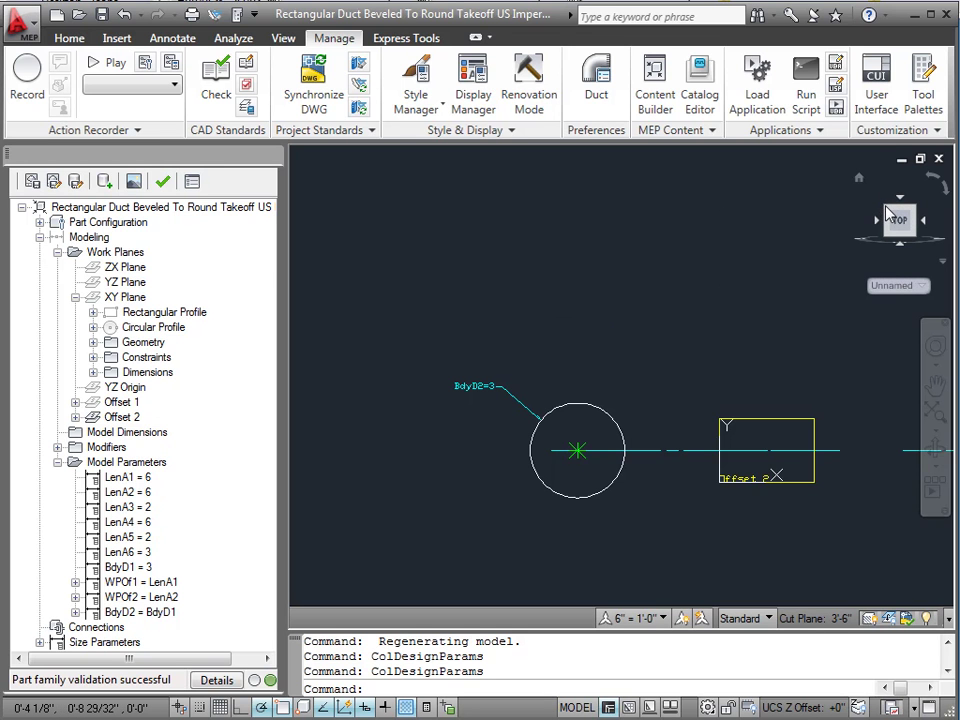
Turn the plan view north-up and zoom in on the LenA1–LenA6 dimensioned layout.
click(888, 210)
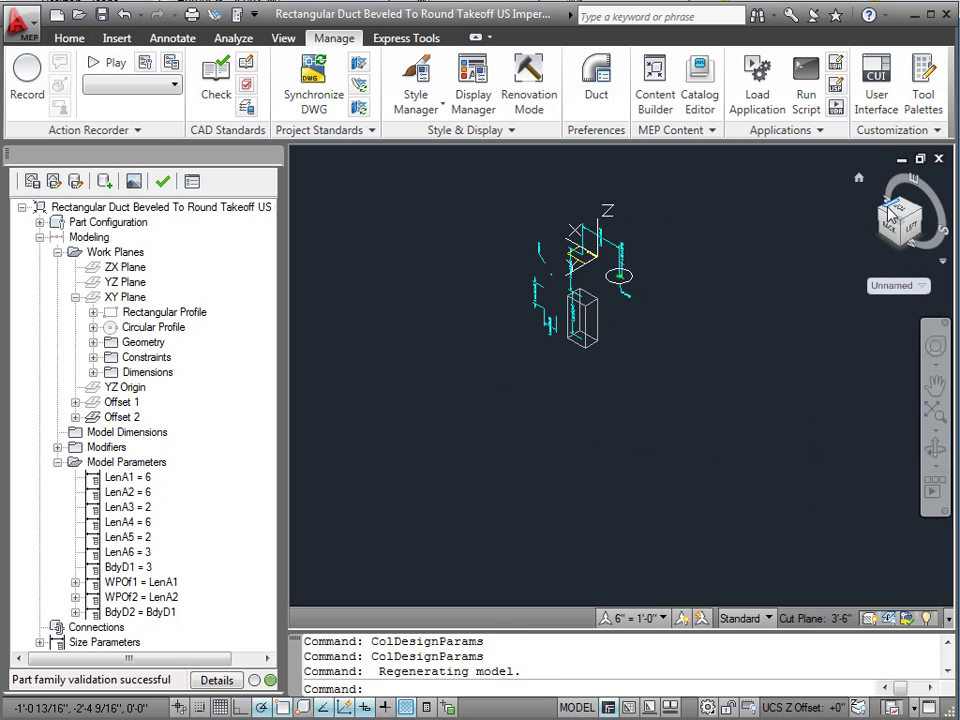
scroll(531, 240, up, 2)
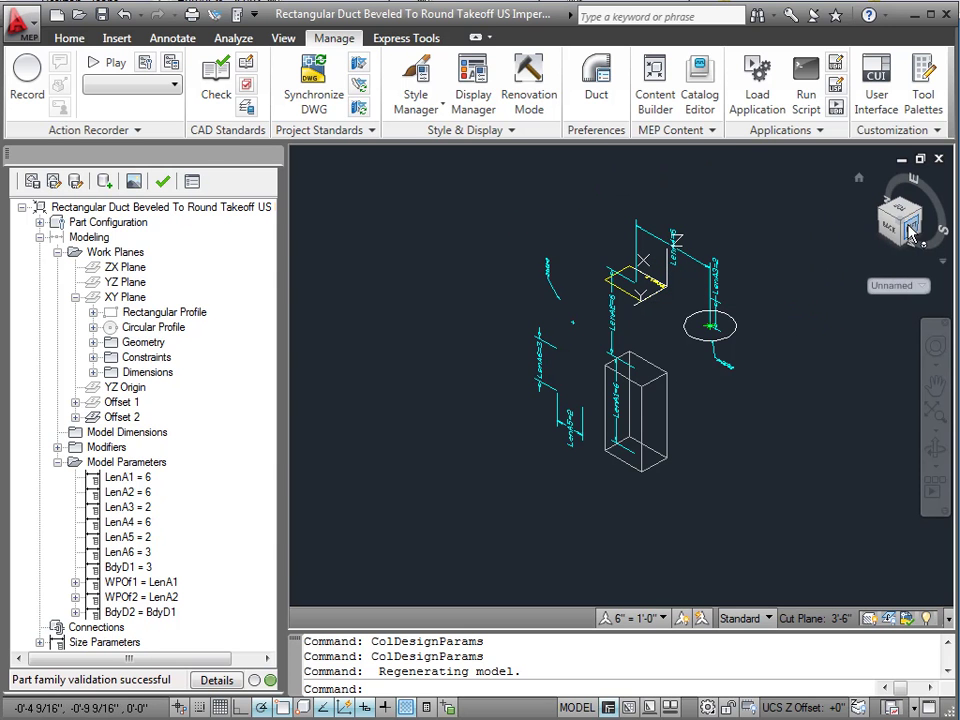
drag(889, 226, 890, 235)
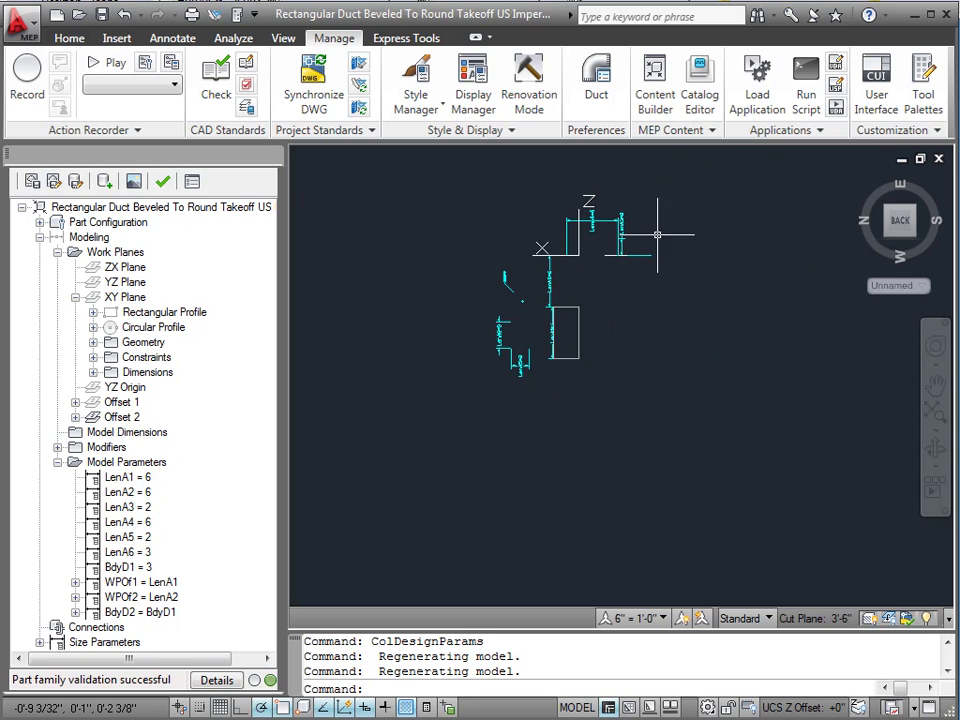
click(943, 190)
scroll(729, 281, up, 1)
scroll(740, 300, up, 2)
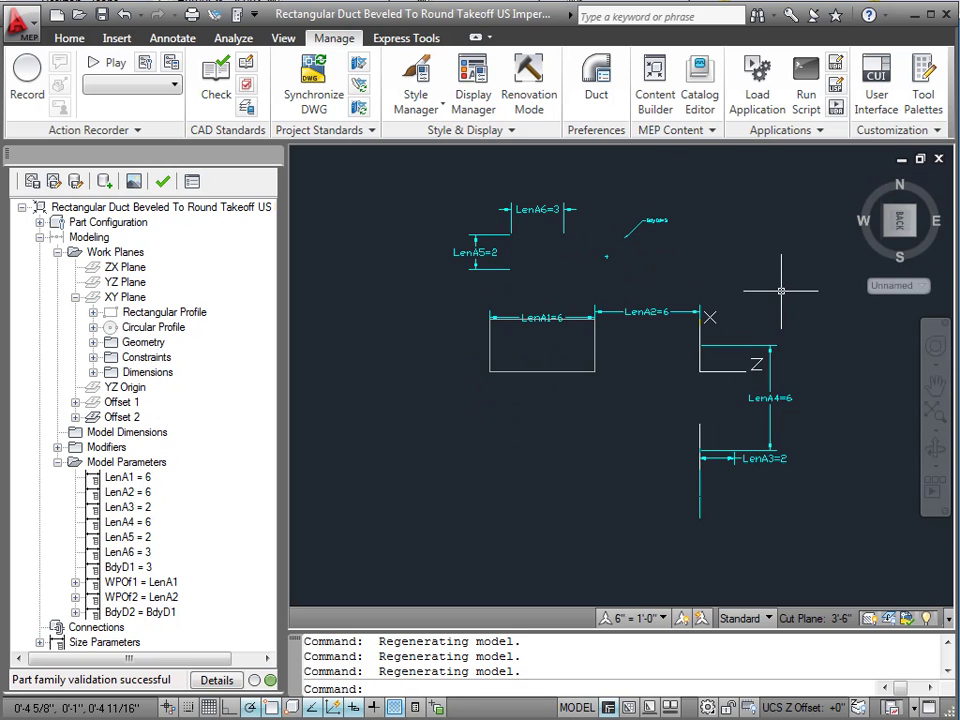
Make the XY Plane, Rectangular Profile and Circular Profile visible.
right_click(128, 300)
click(188, 308)
right_click(158, 318)
click(203, 325)
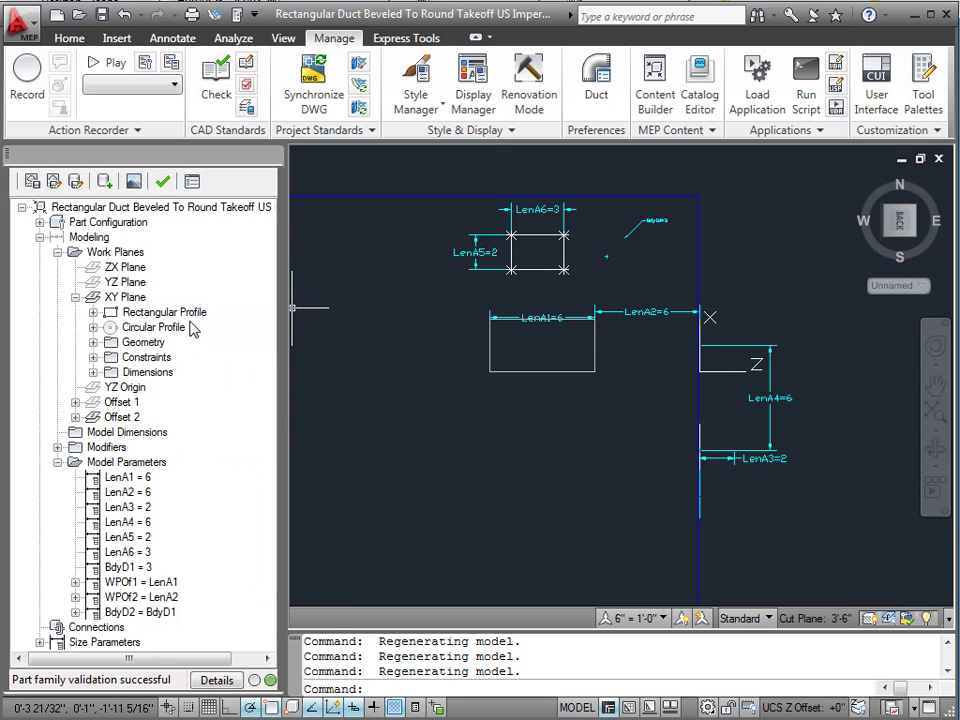
right_click(146, 328)
click(190, 337)
Make the XY Plane's first geometry points and first layout line visible.
double_click(143, 342)
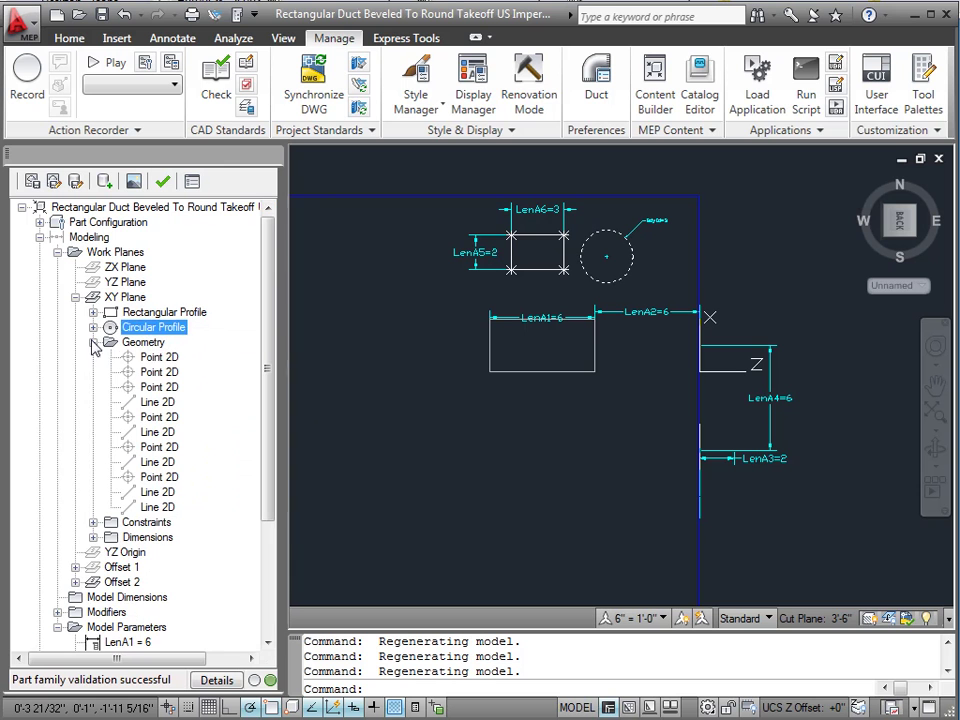
click(152, 359)
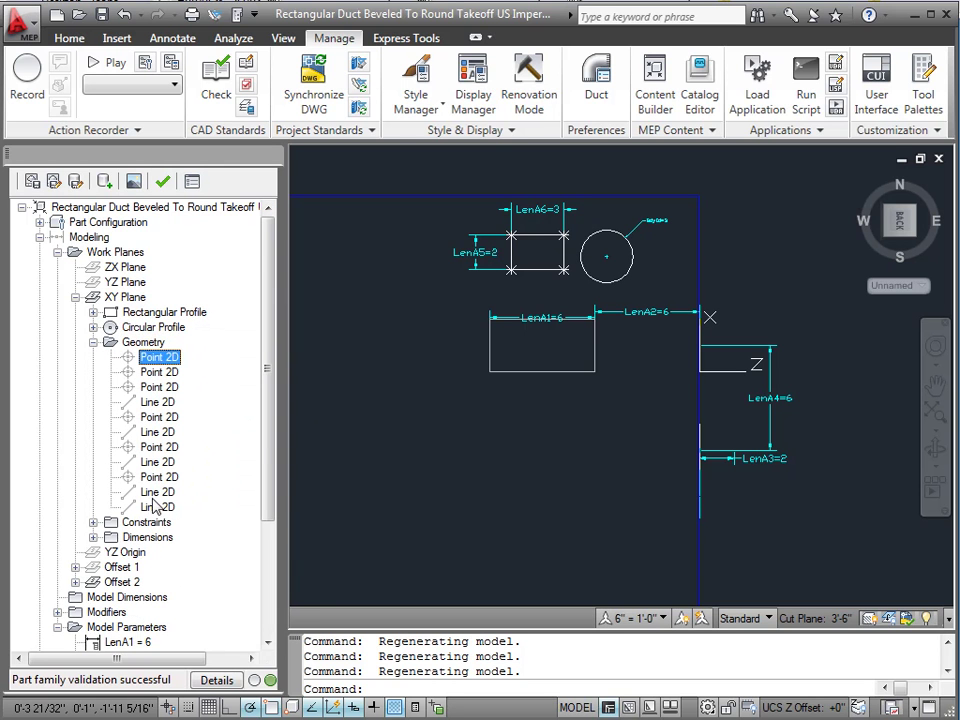
click(158, 507)
right_click(158, 359)
click(195, 371)
right_click(163, 372)
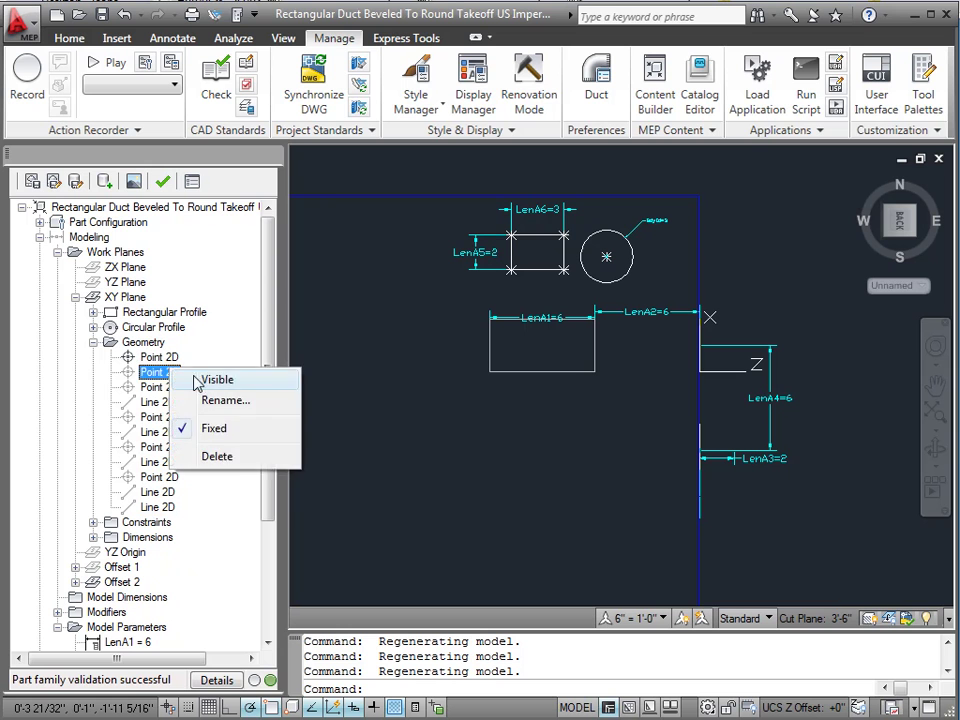
click(200, 379)
click(165, 387)
right_click(165, 387)
click(203, 396)
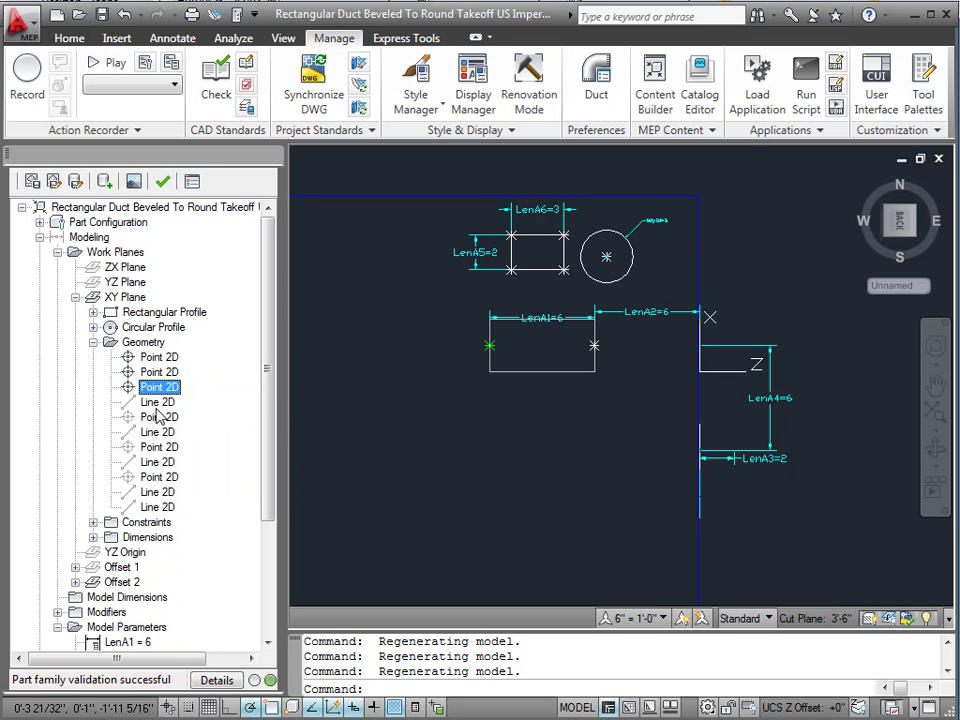
right_click(157, 402)
click(200, 413)
right_click(160, 417)
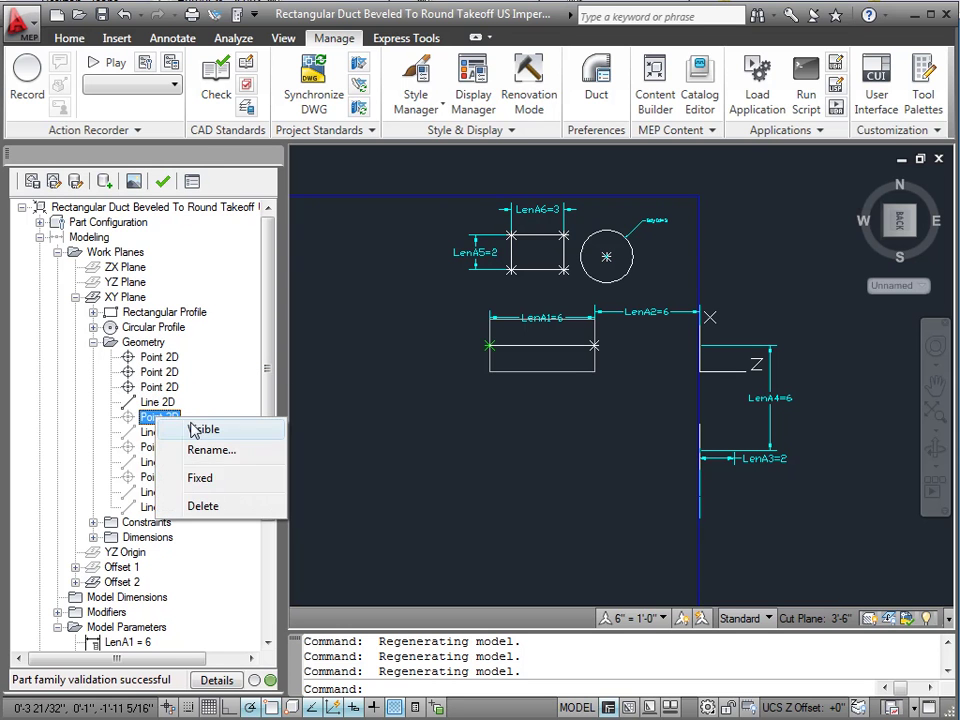
click(190, 430)
Make the remaining layout points and lines visible, including the diagonal bevel line.
right_click(145, 430)
click(208, 441)
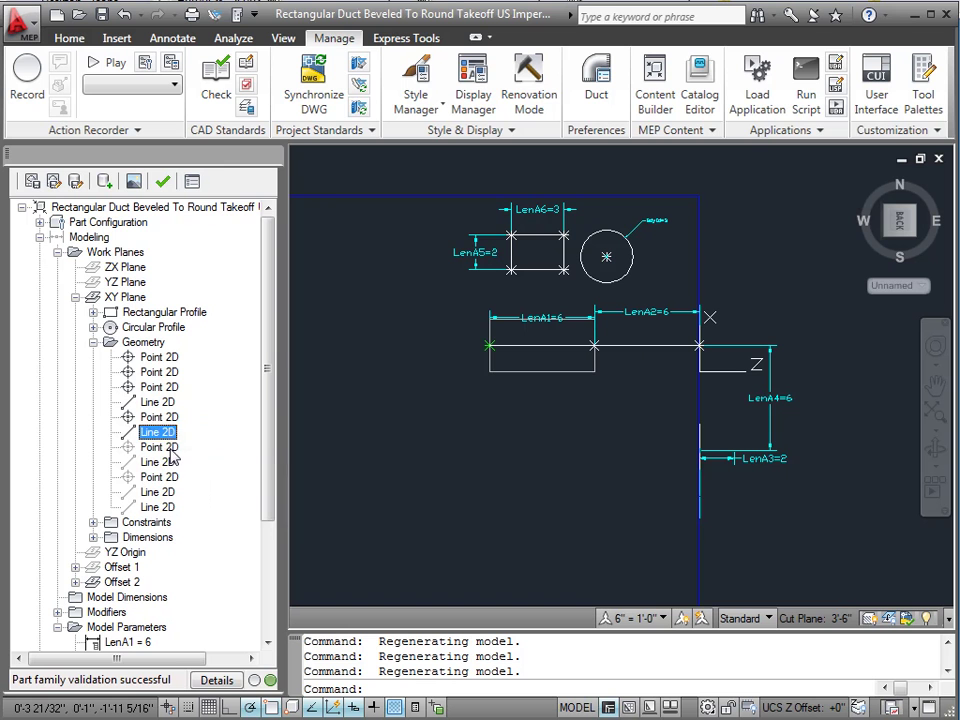
right_click(172, 449)
click(208, 464)
right_click(157, 462)
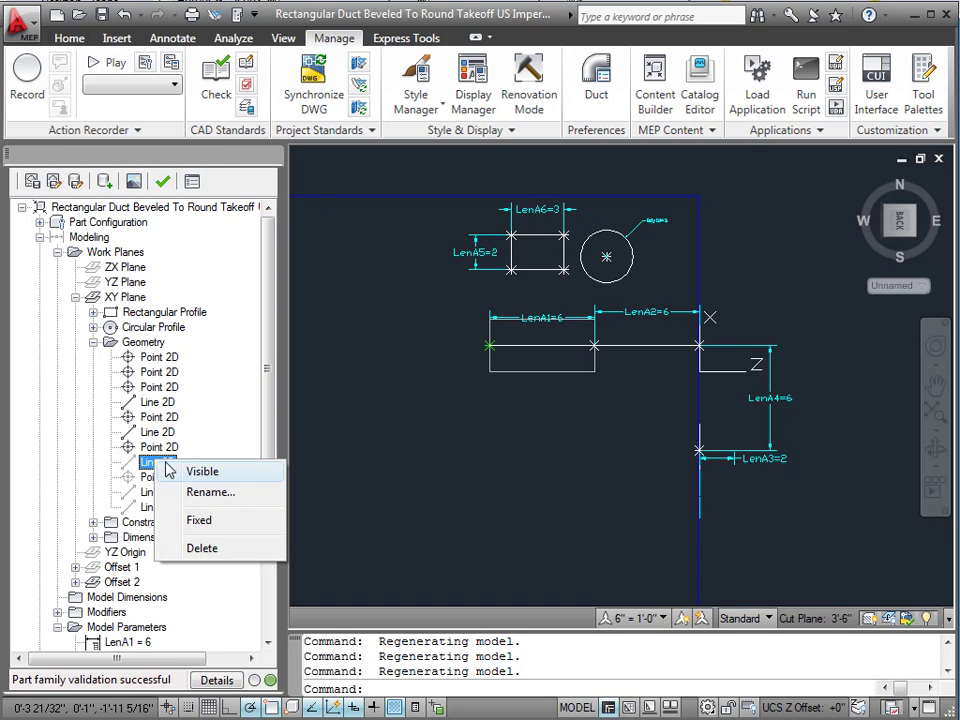
click(208, 471)
right_click(157, 477)
click(212, 485)
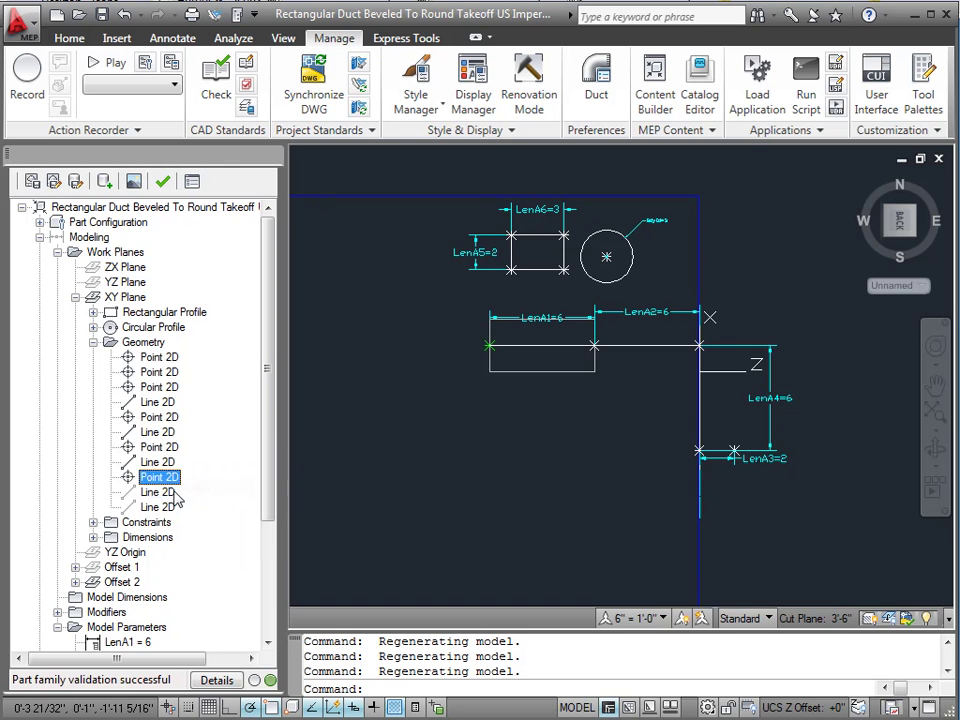
click(157, 493)
right_click(184, 493)
click(204, 502)
right_click(184, 508)
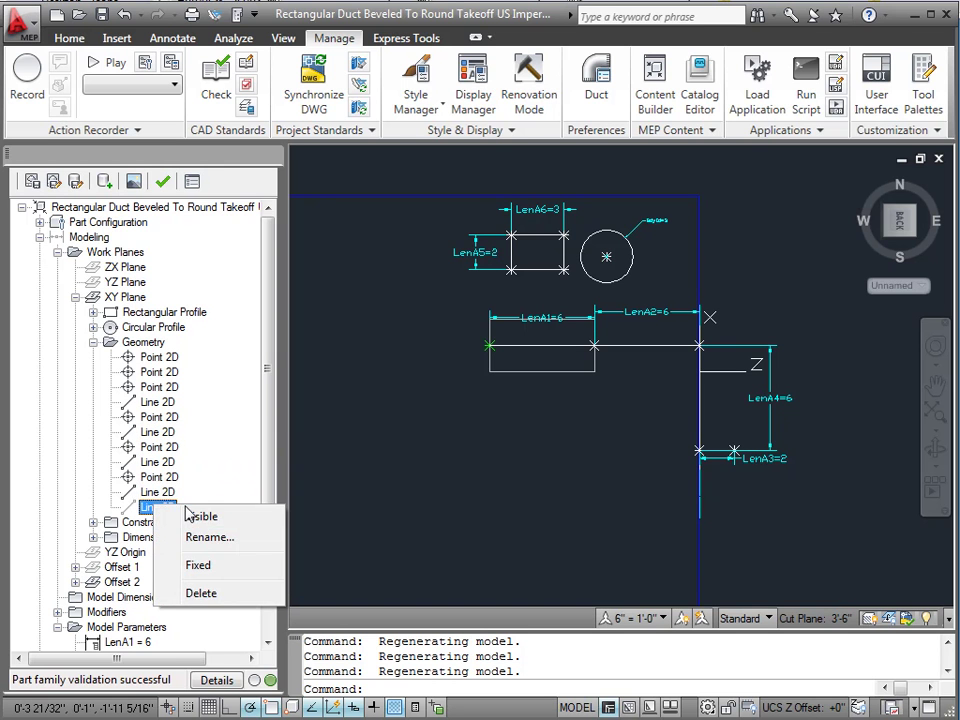
click(197, 518)
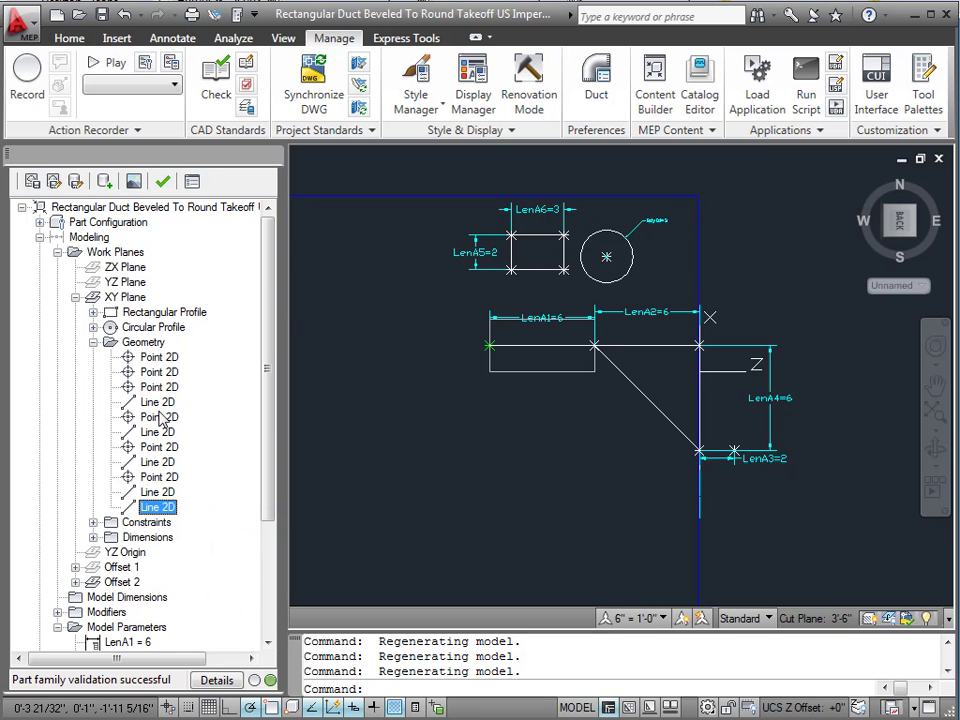
Collapse XY Plane, review Offset 1 and Offset 2, and bring up the Modifiers options.
click(75, 298)
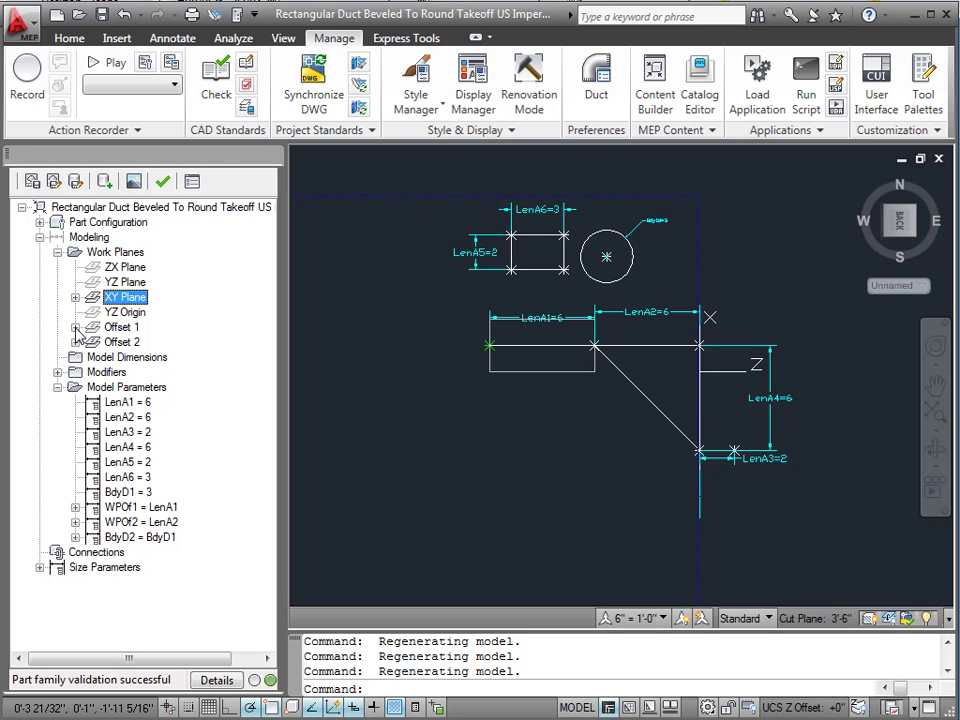
click(76, 328)
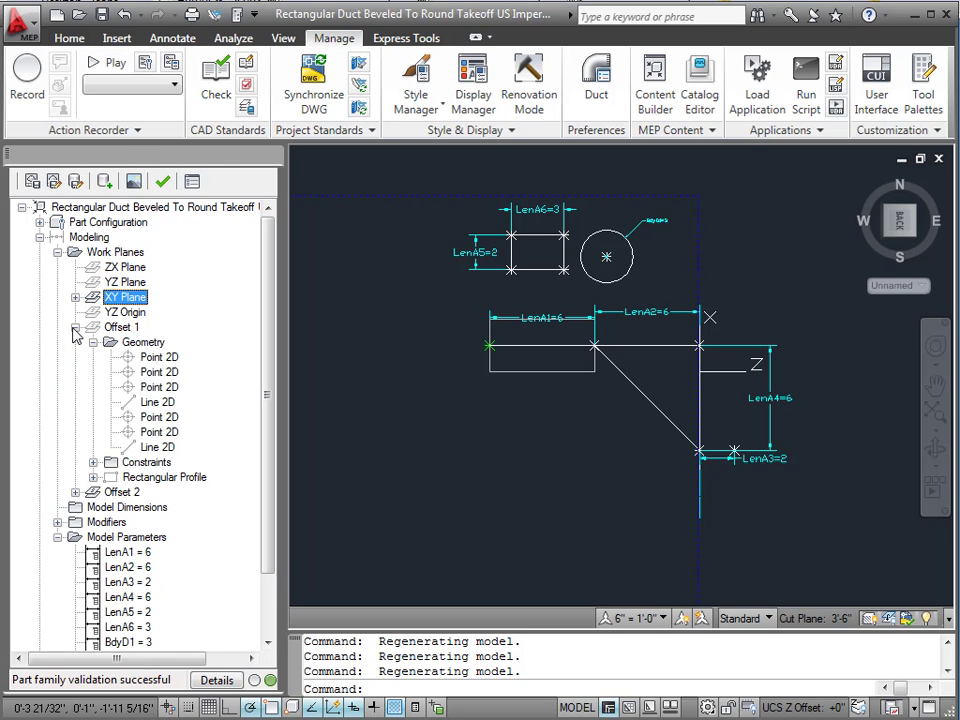
right_click(122, 477)
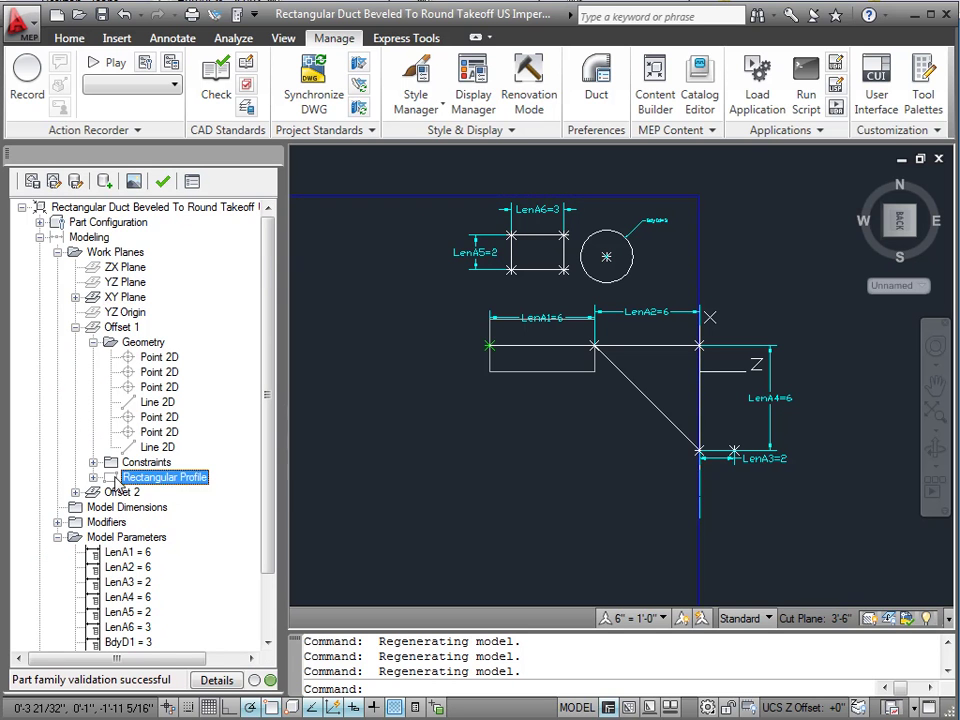
click(177, 495)
click(93, 342)
click(76, 388)
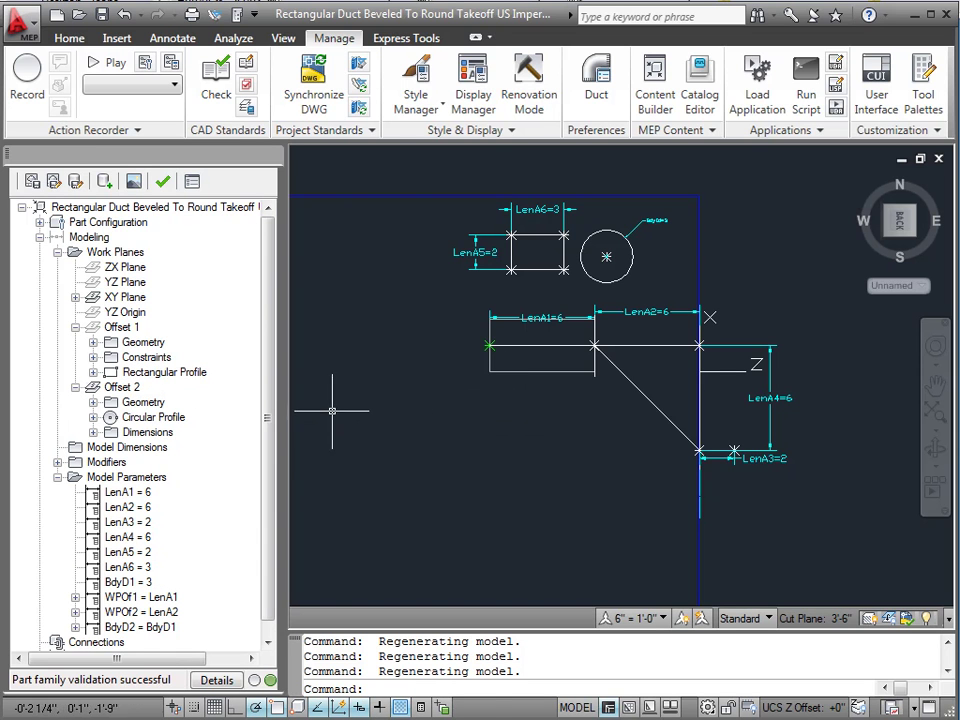
click(138, 298)
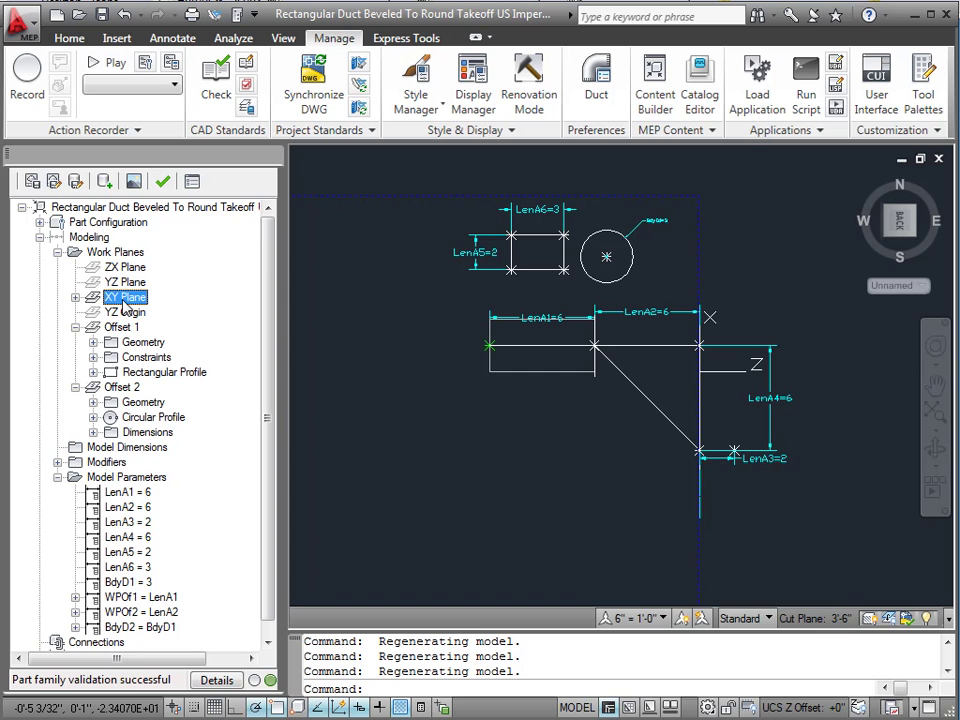
click(104, 463)
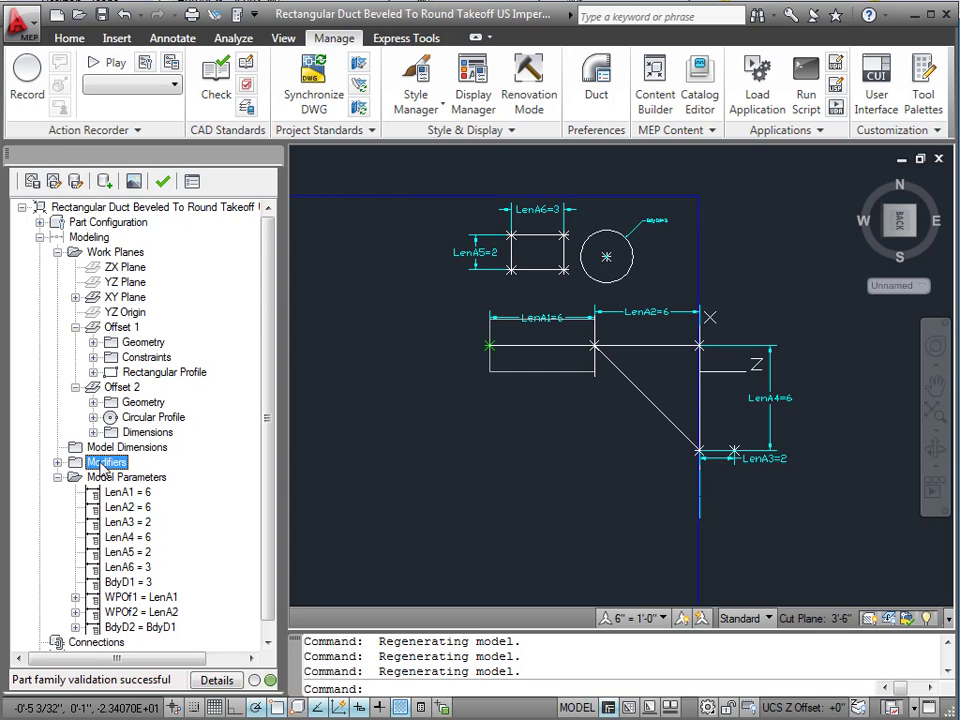
right_click(104, 466)
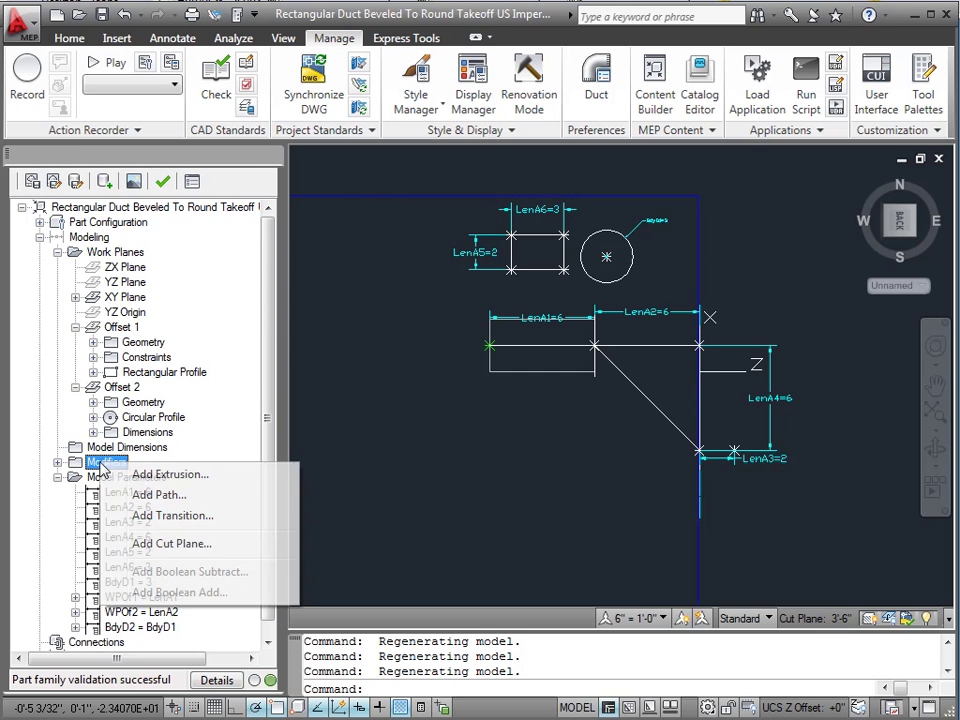
Begin an extrusion modifier, then cancel the profile selection.
click(188, 477)
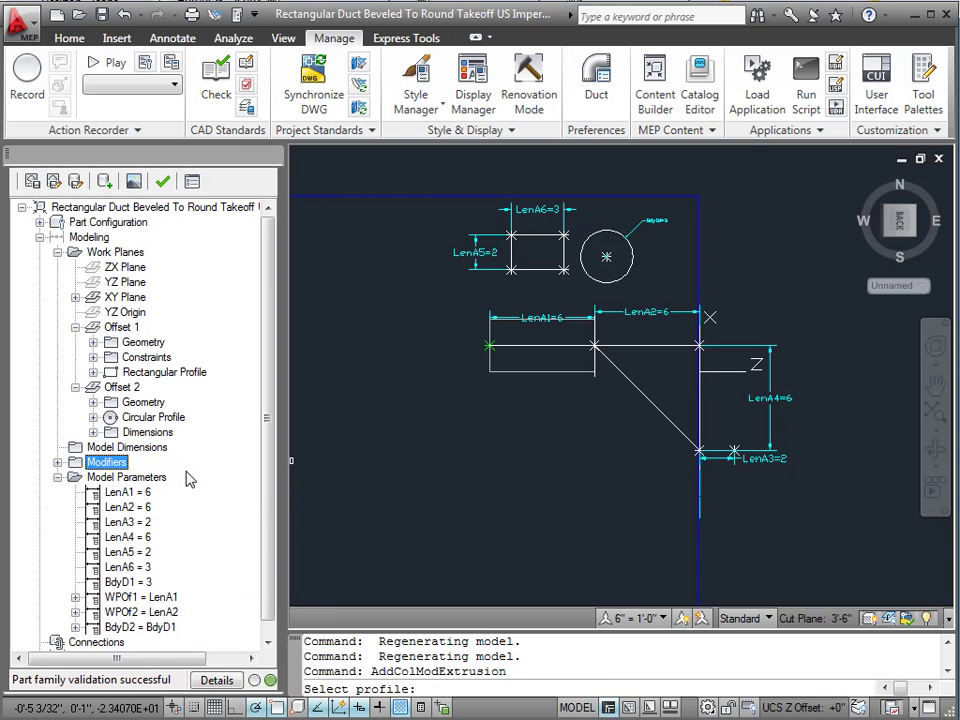
scroll(632, 390, up, 2)
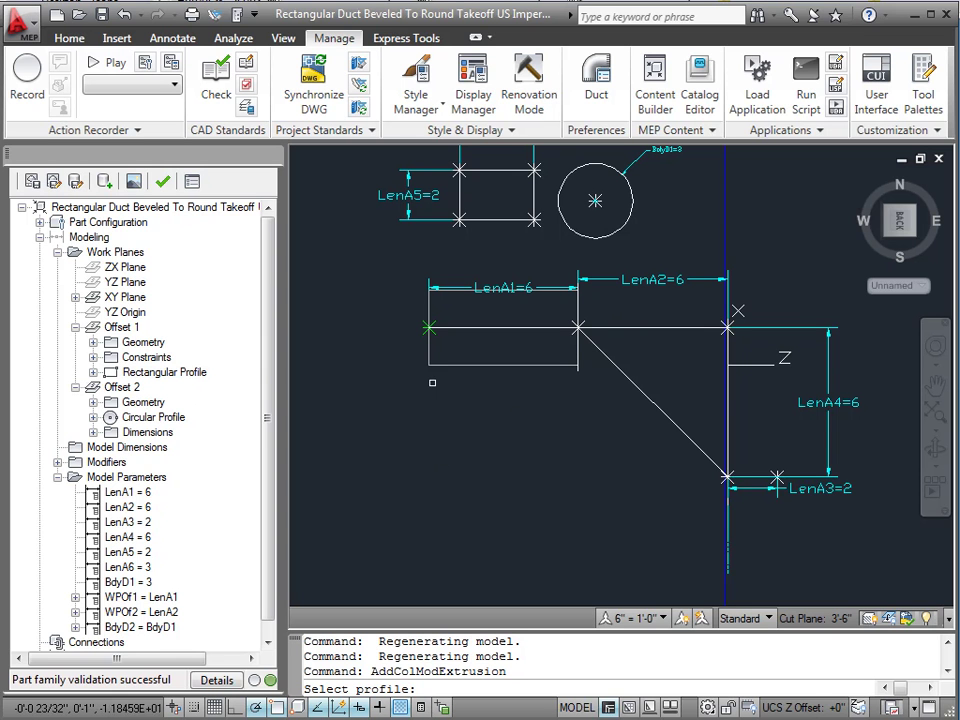
key(Escape)
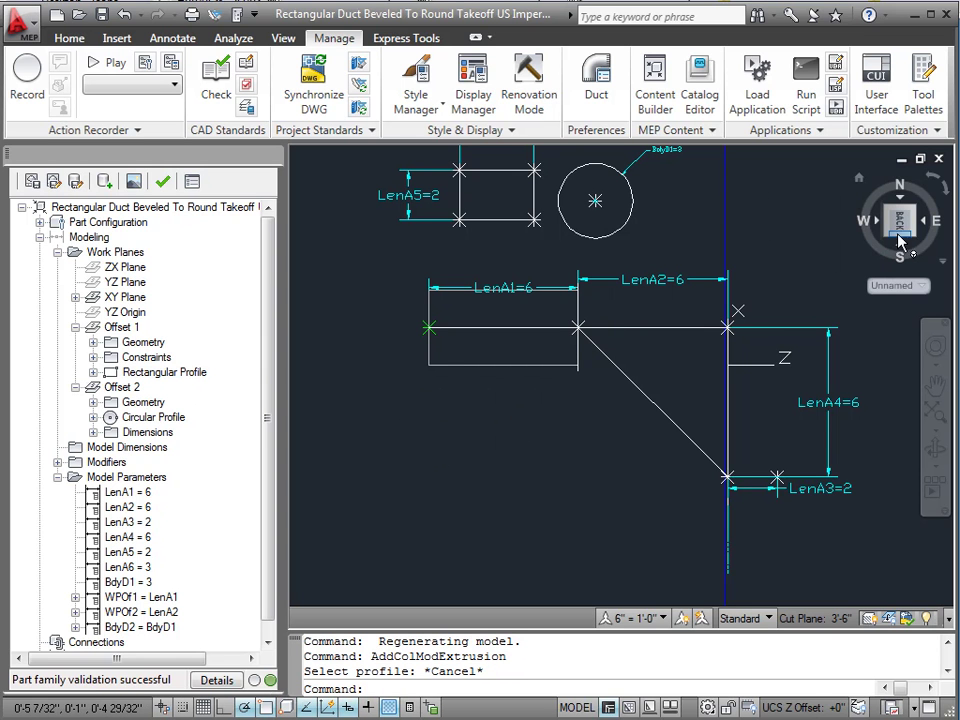
Orbit to a back-right isometric view and zoom in on the profiles.
click(910, 240)
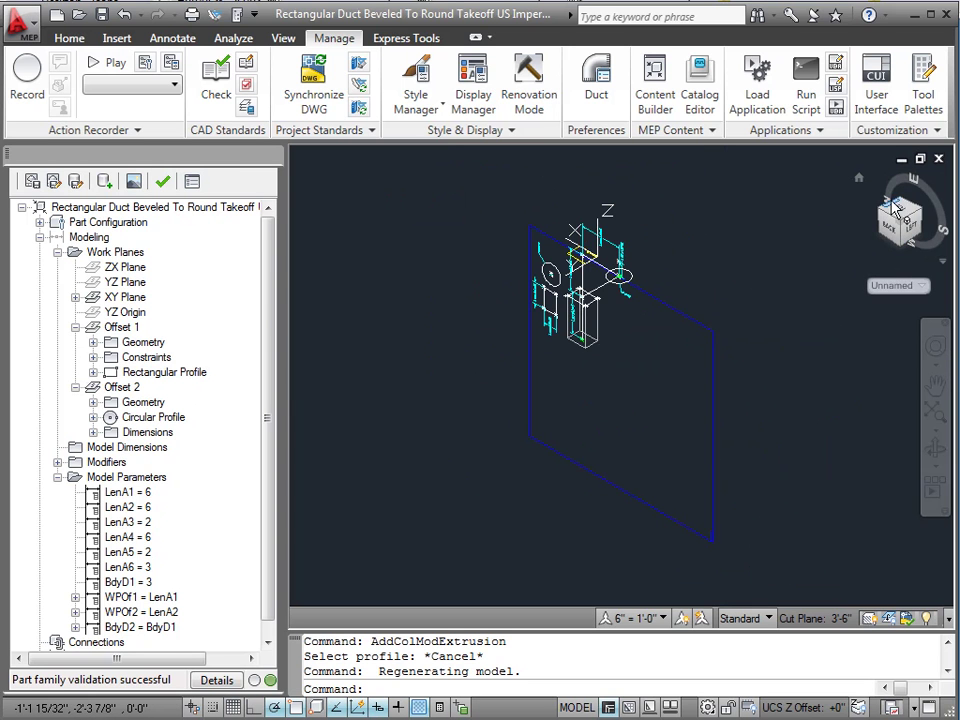
click(903, 205)
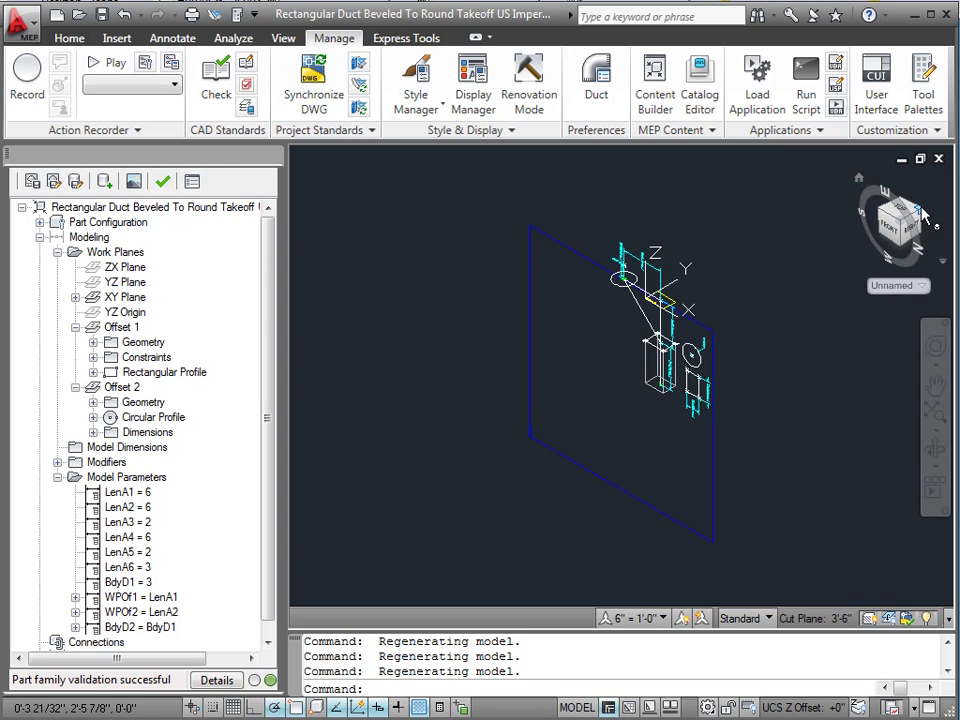
click(924, 214)
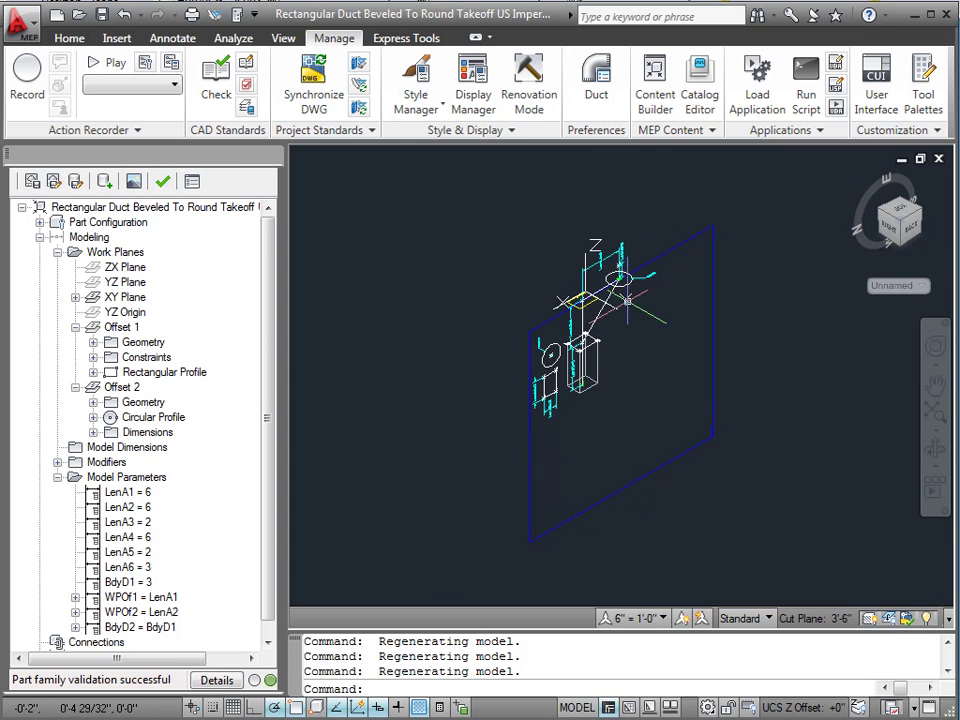
scroll(600, 310, up, 5)
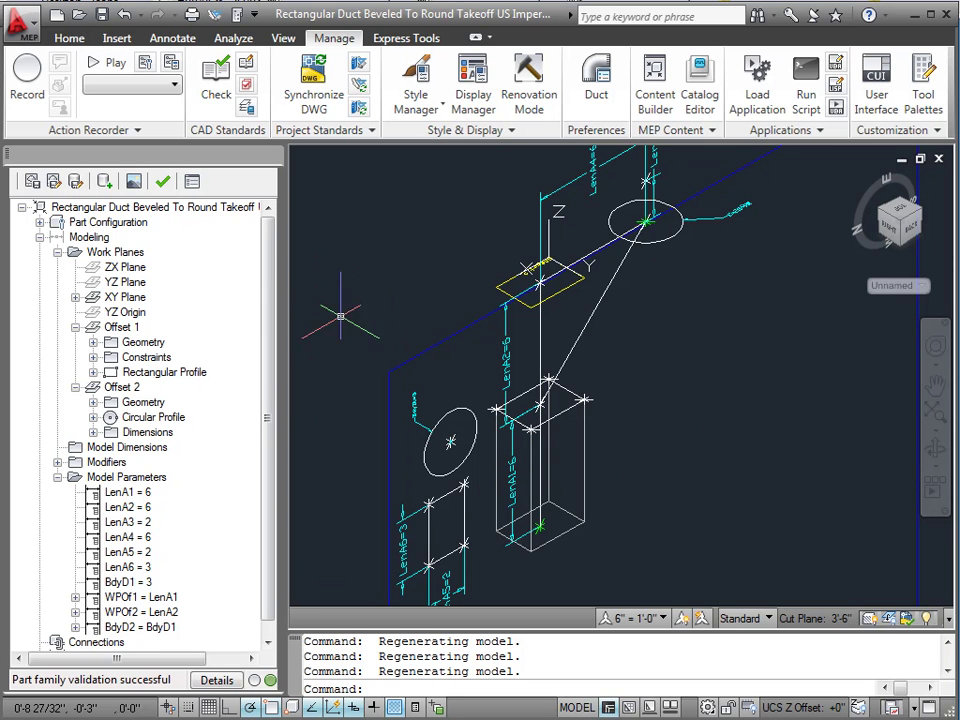
right_click(116, 463)
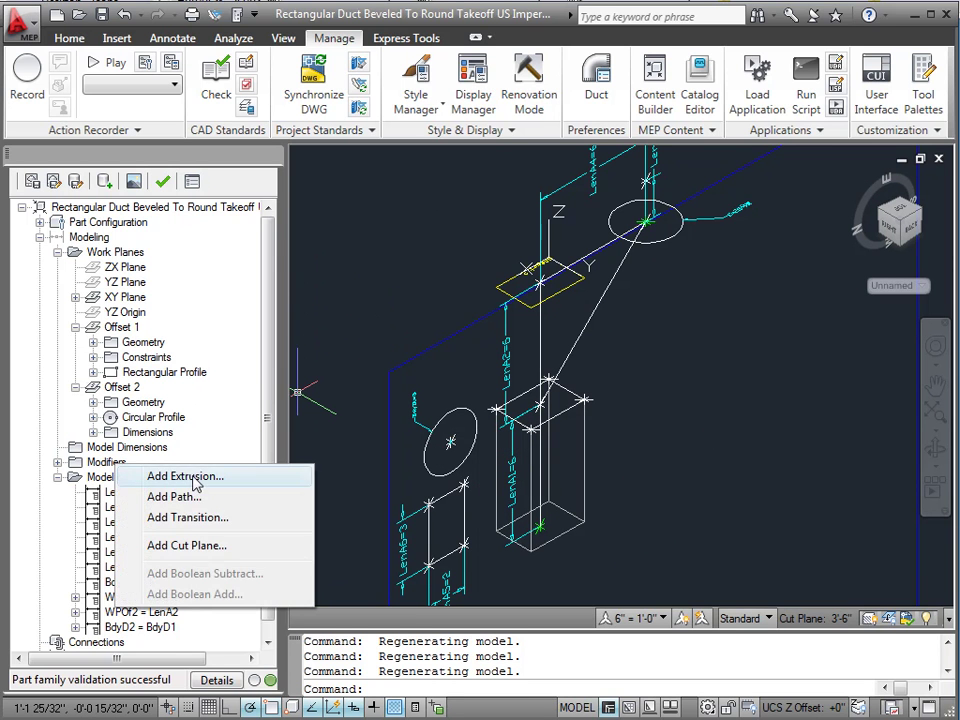
click(190, 477)
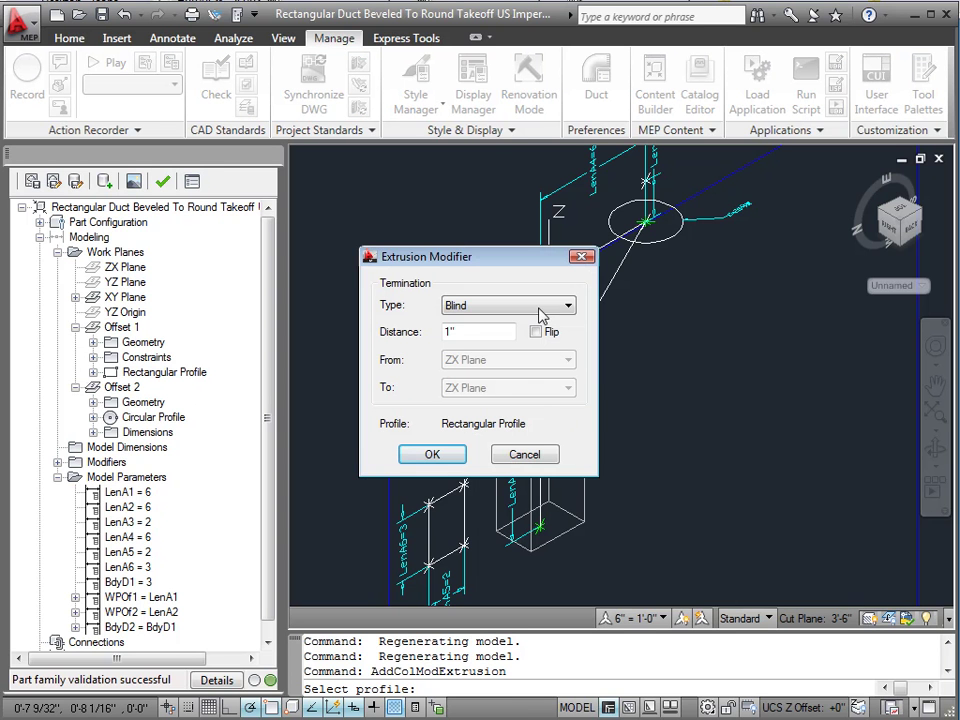
click(569, 306)
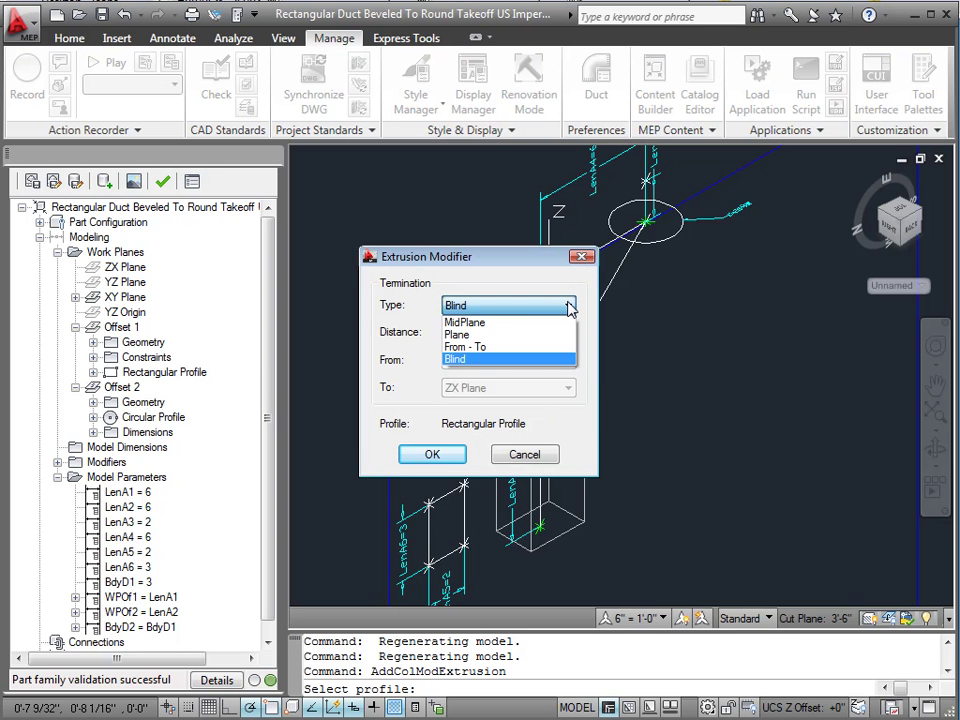
click(496, 345)
click(568, 362)
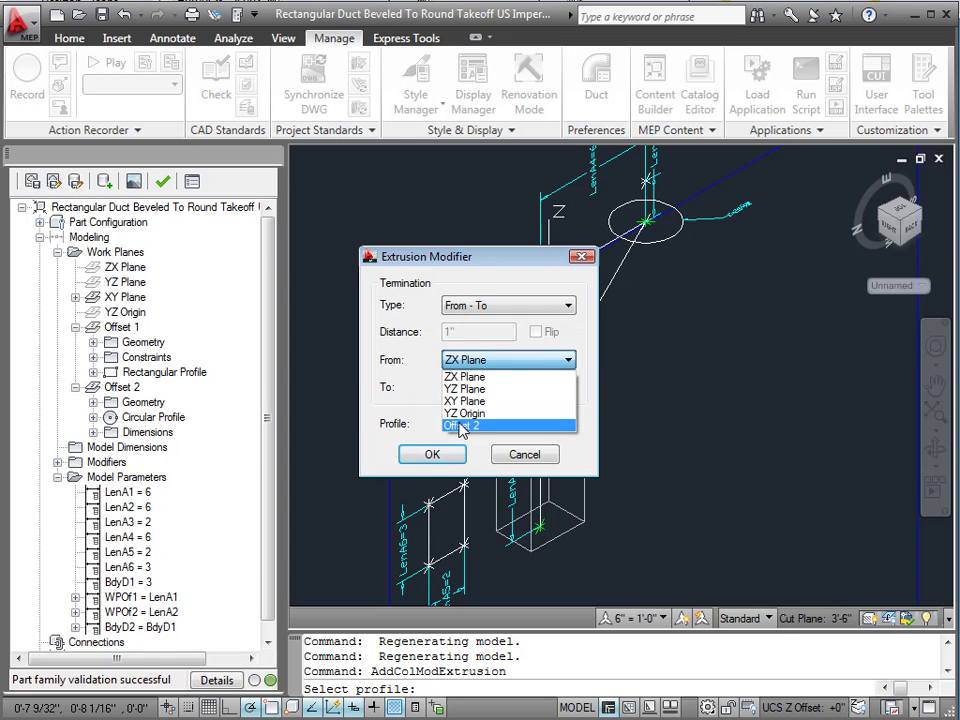
click(462, 428)
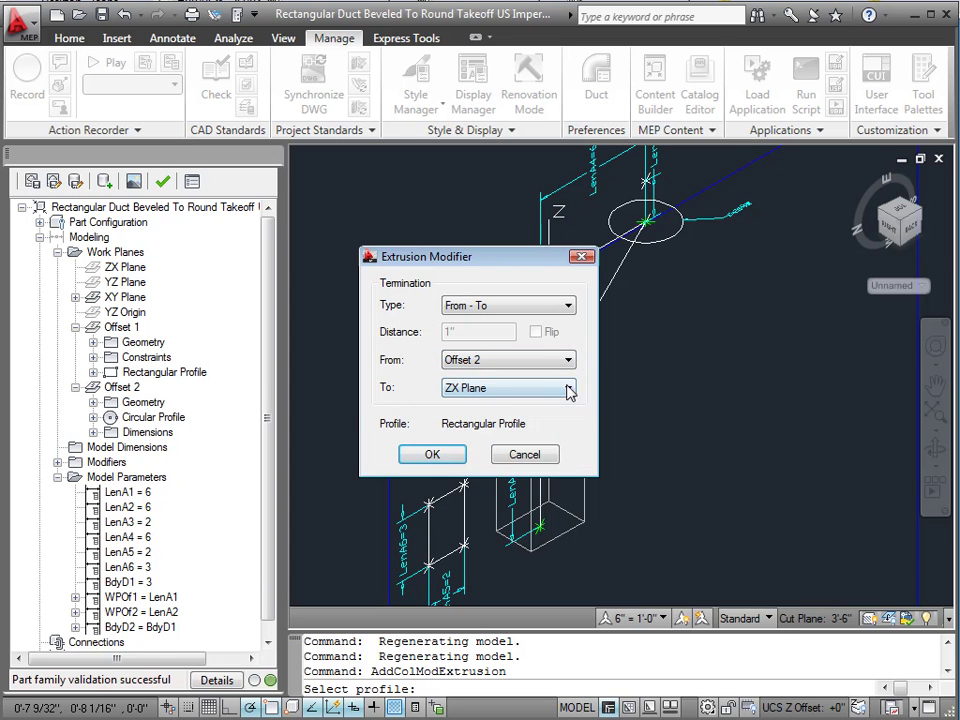
click(568, 388)
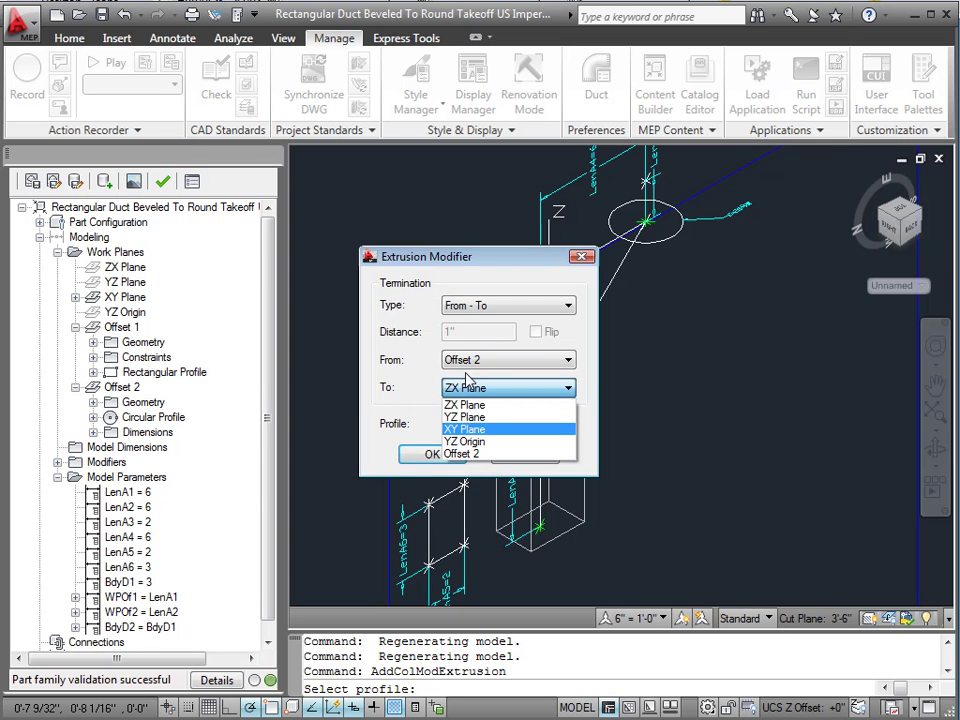
click(572, 362)
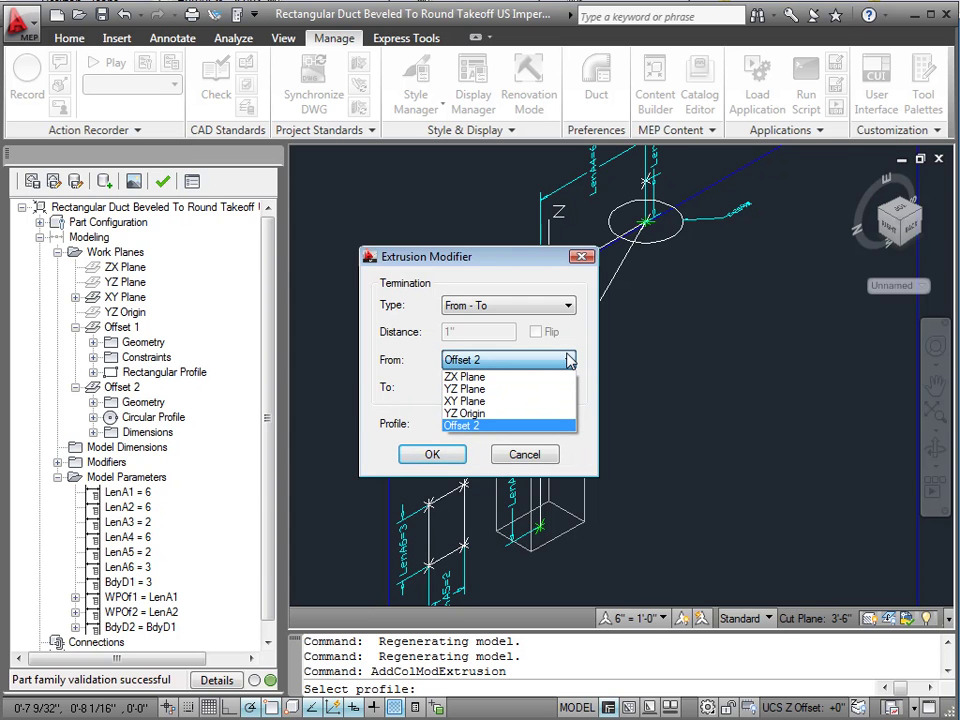
click(589, 354)
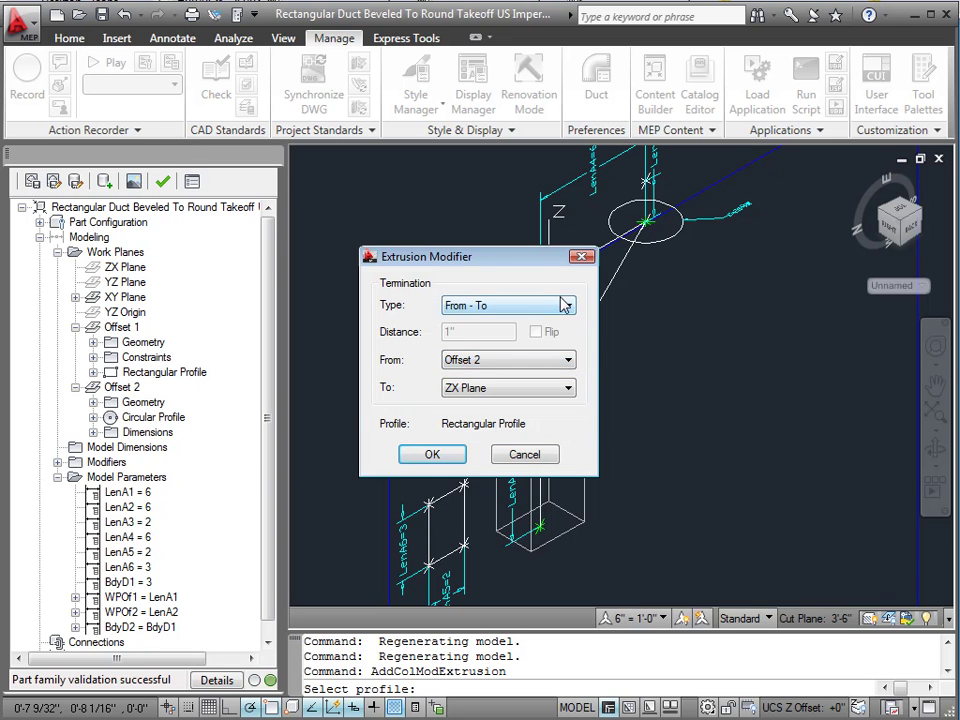
click(568, 306)
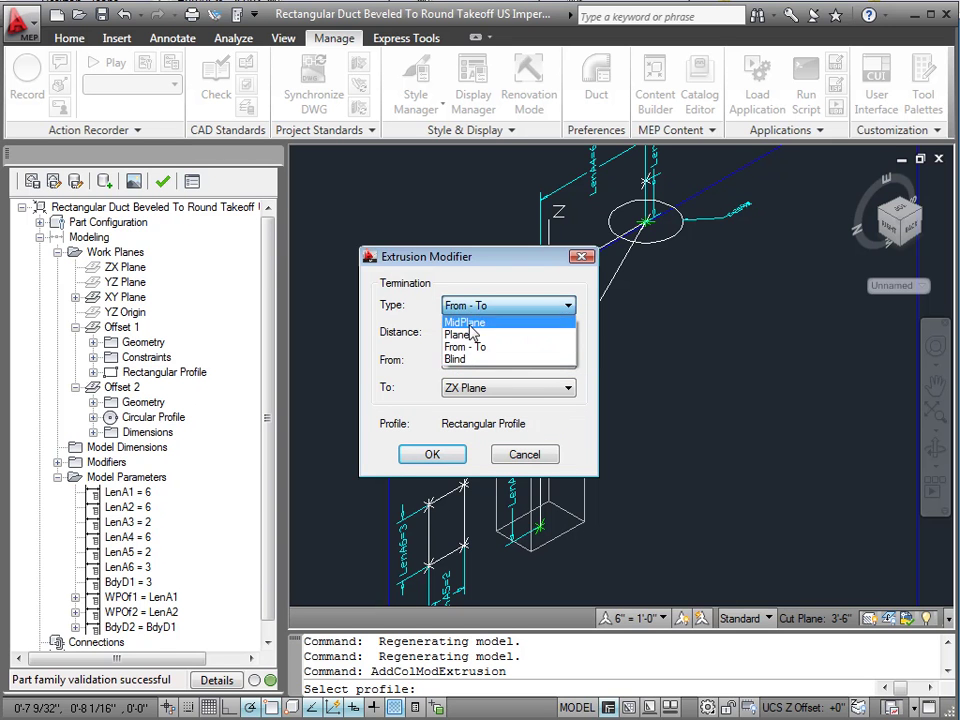
click(468, 335)
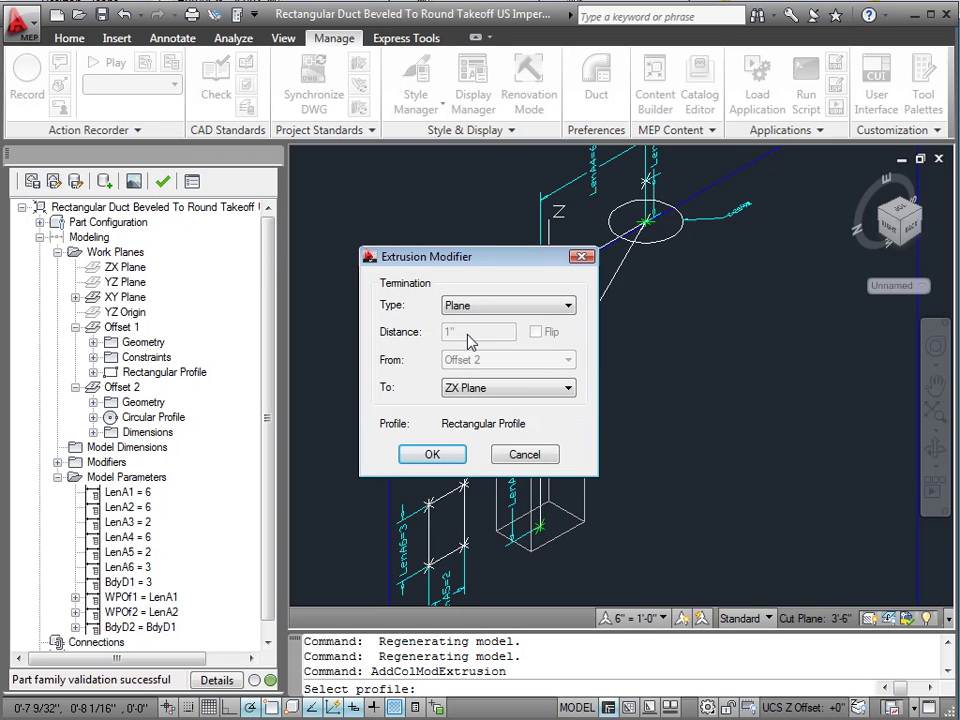
click(569, 389)
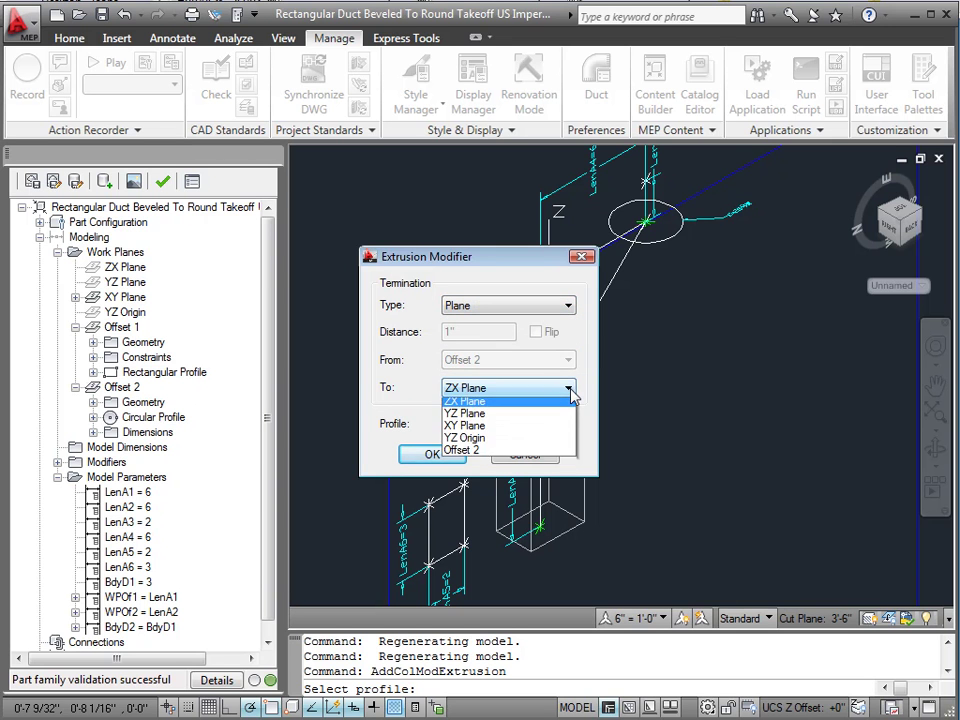
click(487, 454)
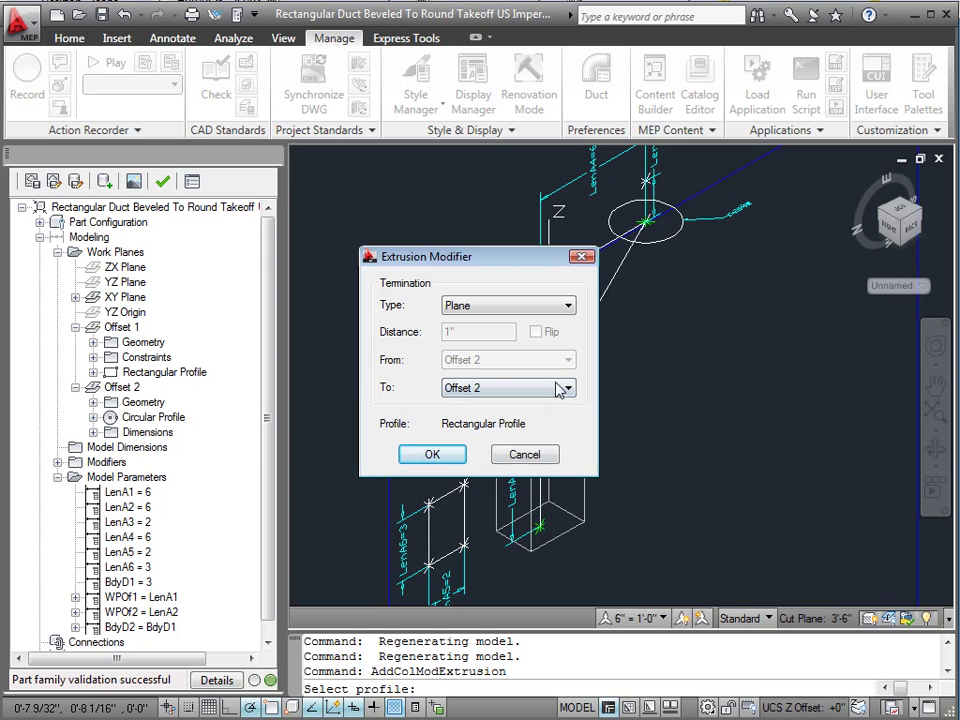
click(432, 454)
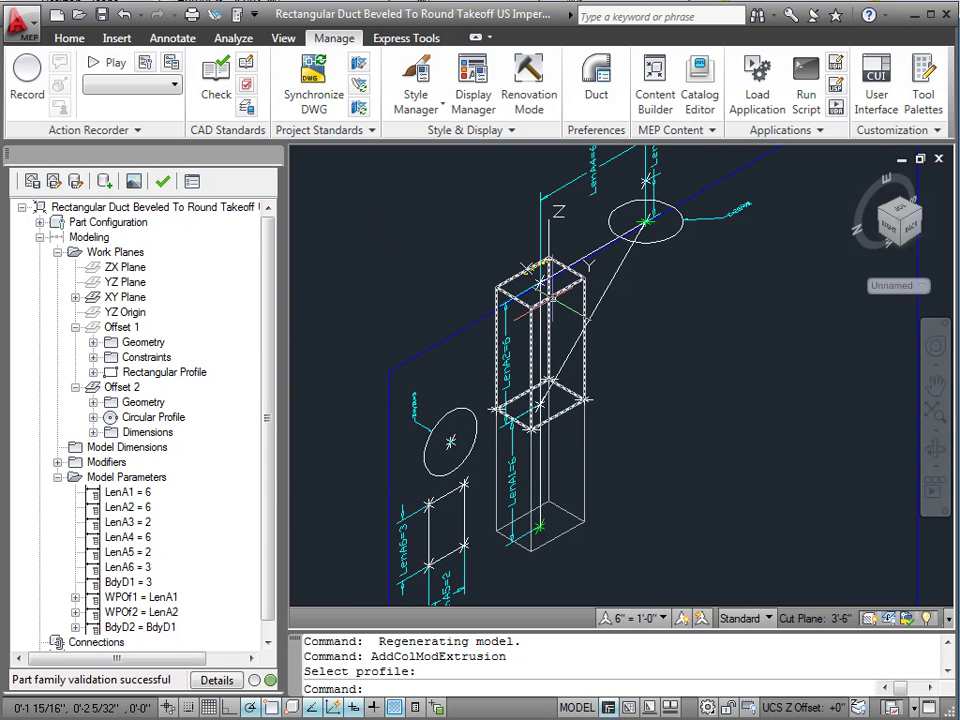
click(555, 293)
key(Delete)
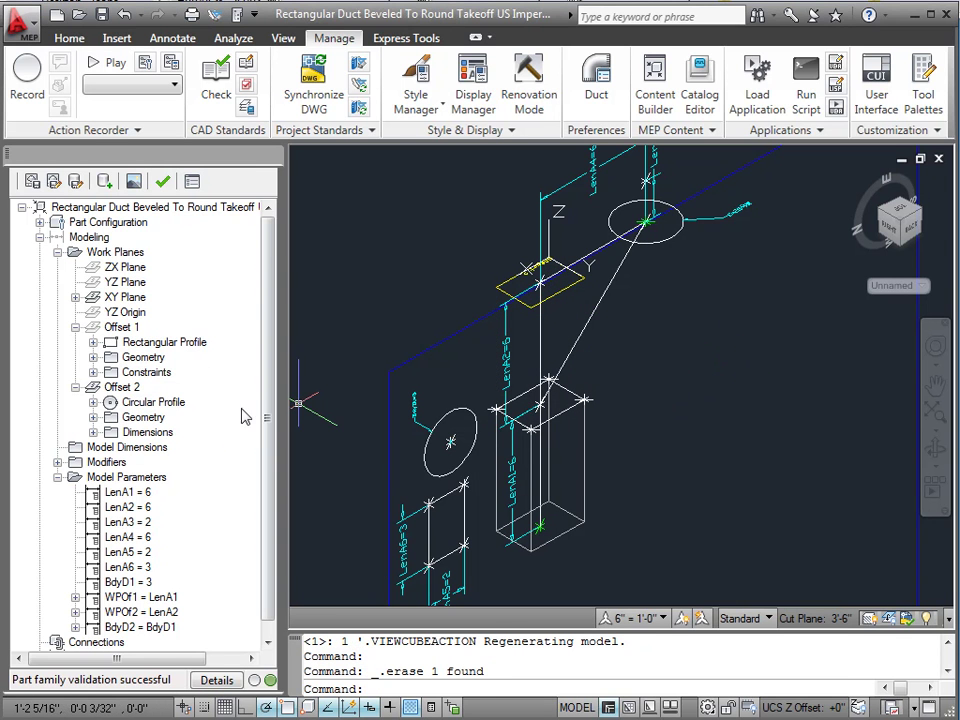
Add a Transition modifier from the rectangular profile to the circular profile, then view from BACK.
right_click(108, 462)
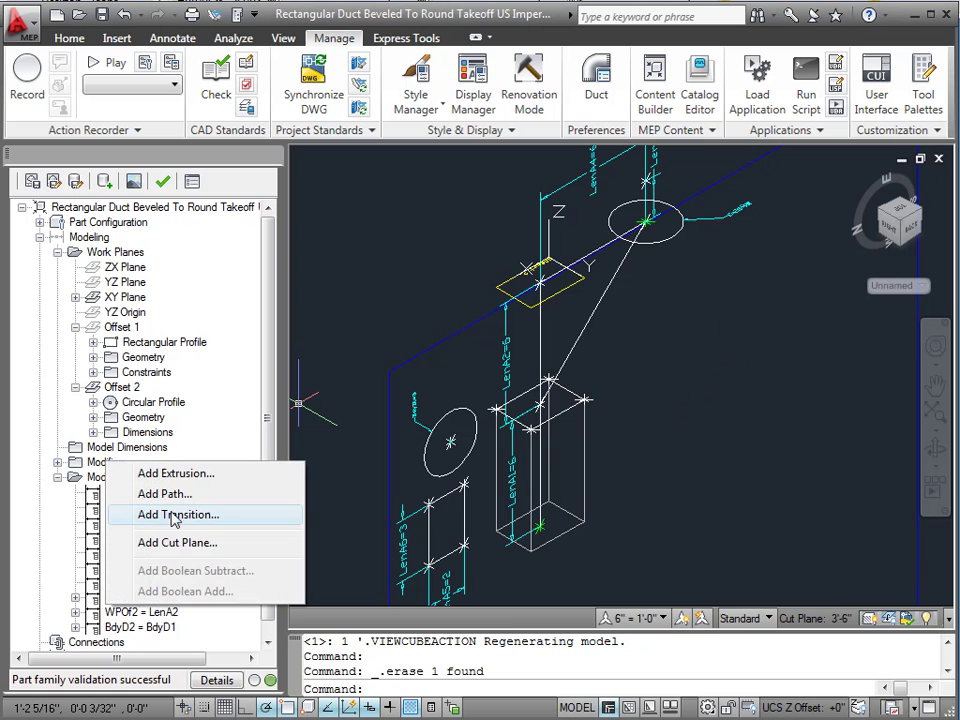
click(180, 520)
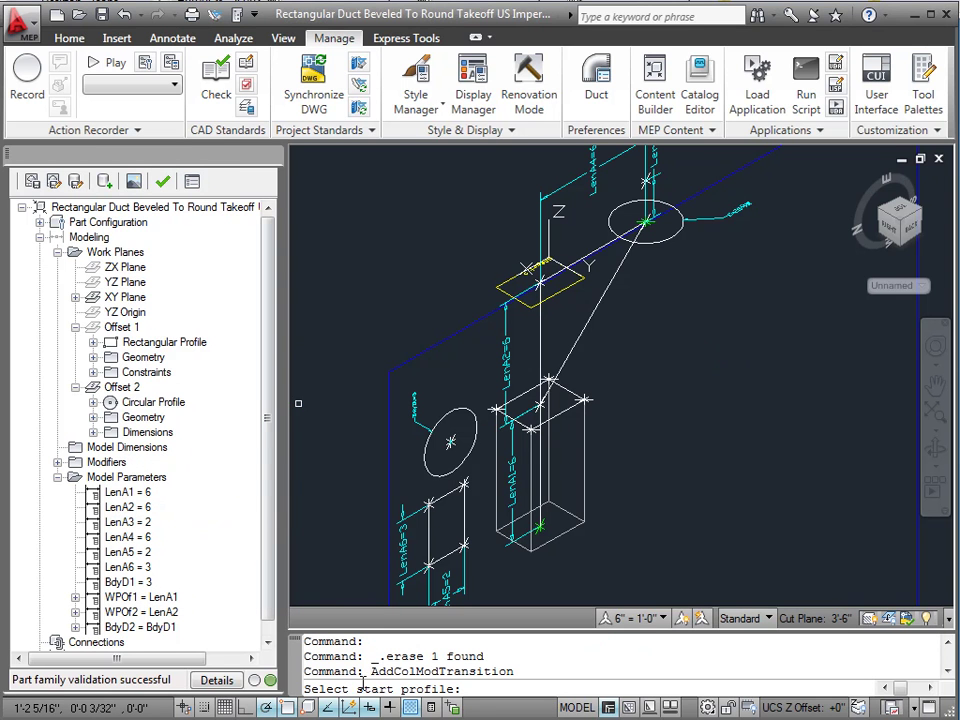
click(565, 412)
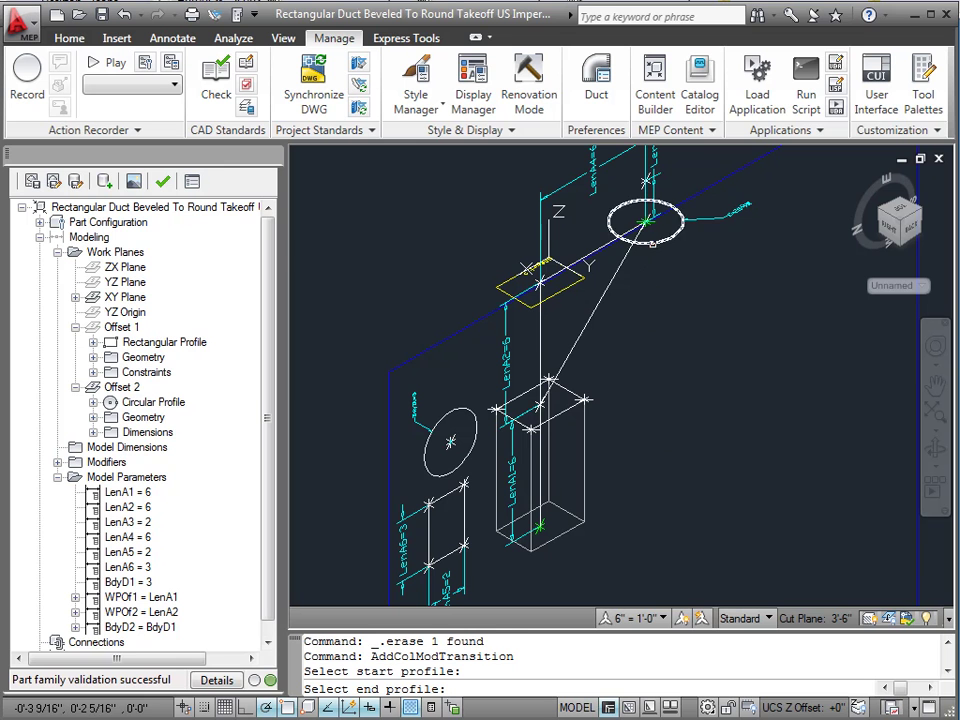
click(650, 240)
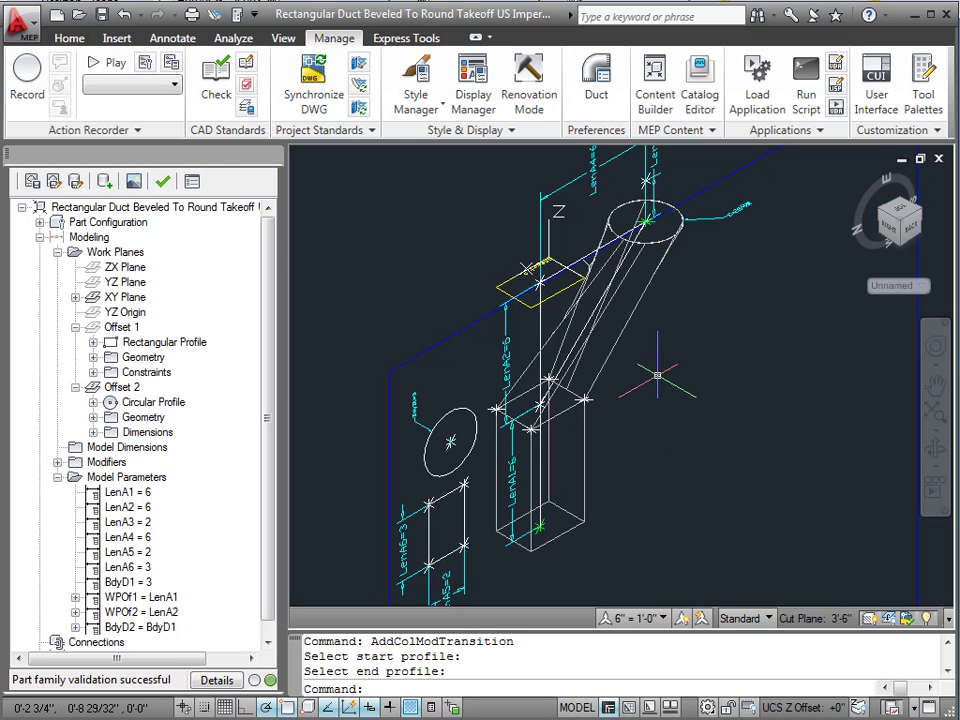
click(913, 230)
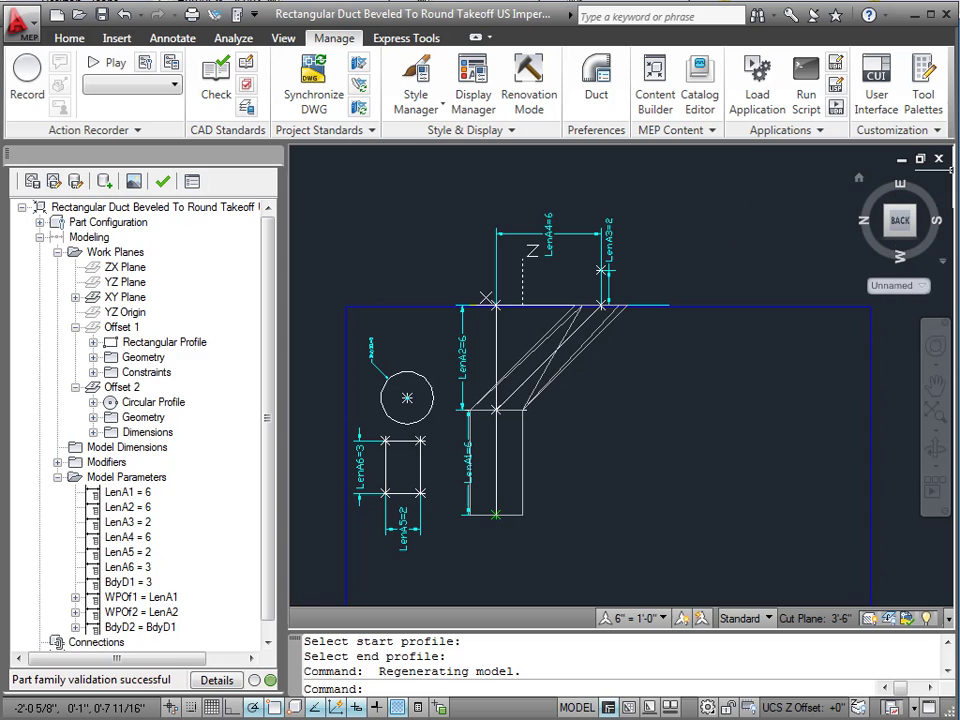
Orbit slightly, then return to a quarter-turned back view showing all length dimensions.
drag(930, 200, 946, 195)
click(946, 195)
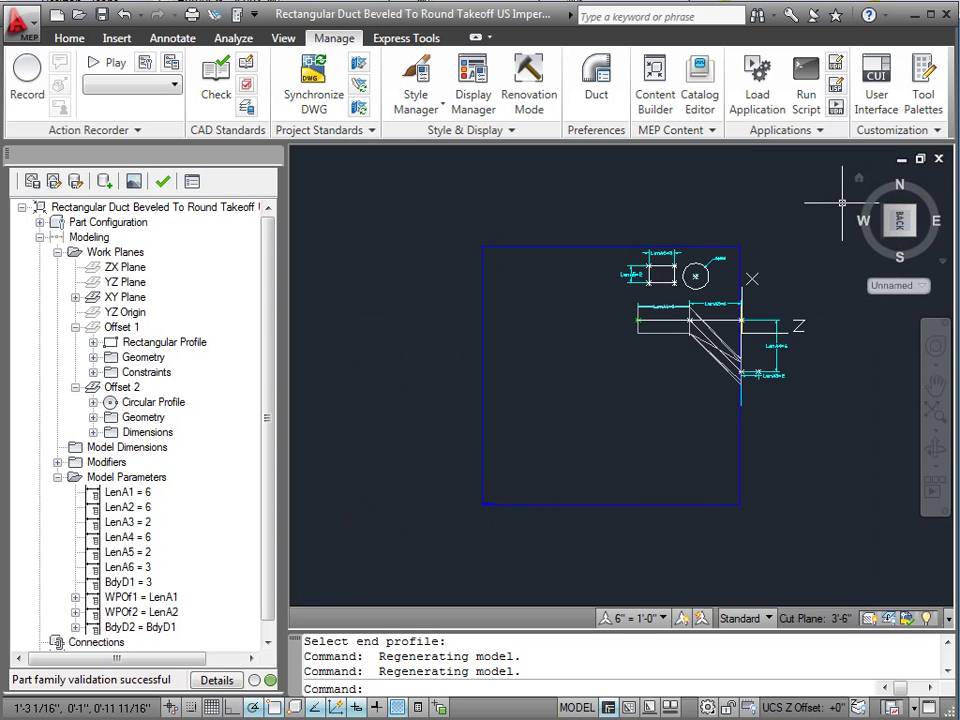